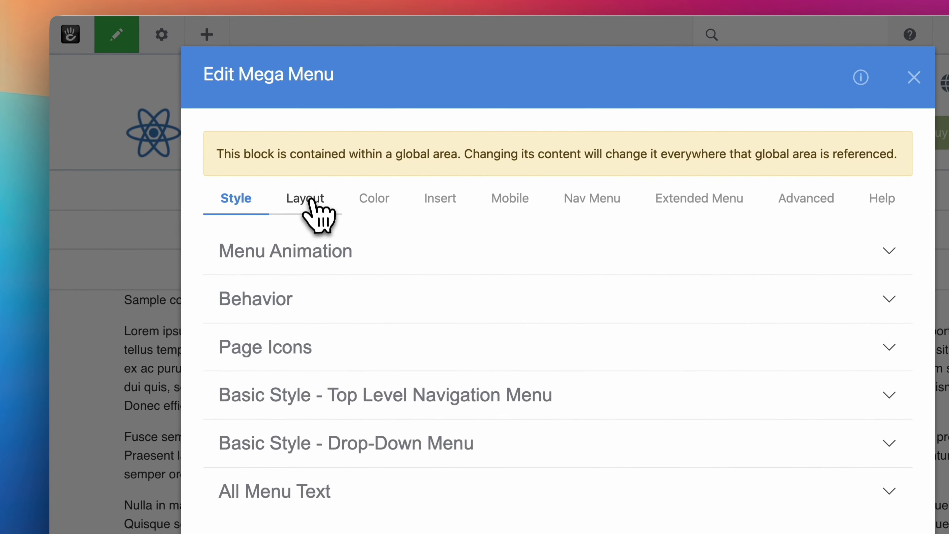
# - Set the Mega Menu's position on the page to Fixed and review the note on background color
pyautogui.click(309, 204)
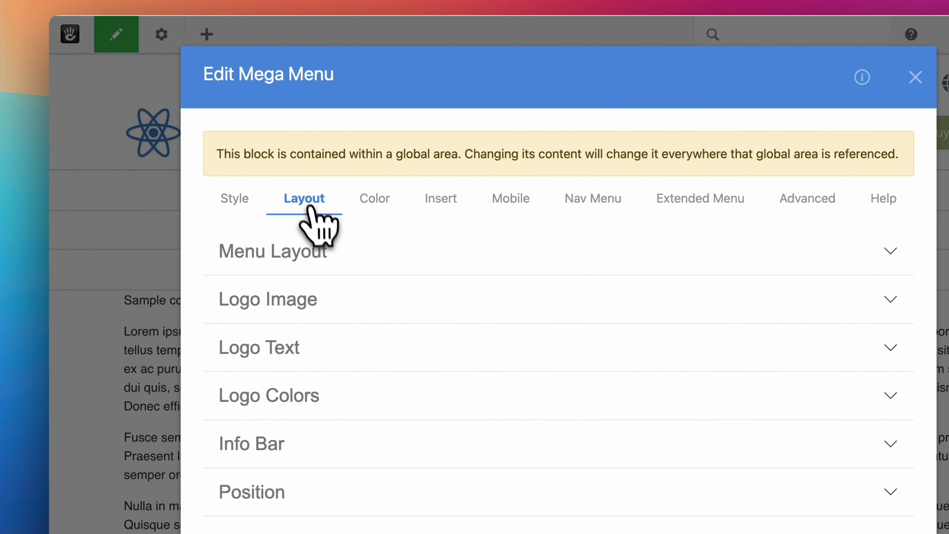
pyautogui.click(290, 333)
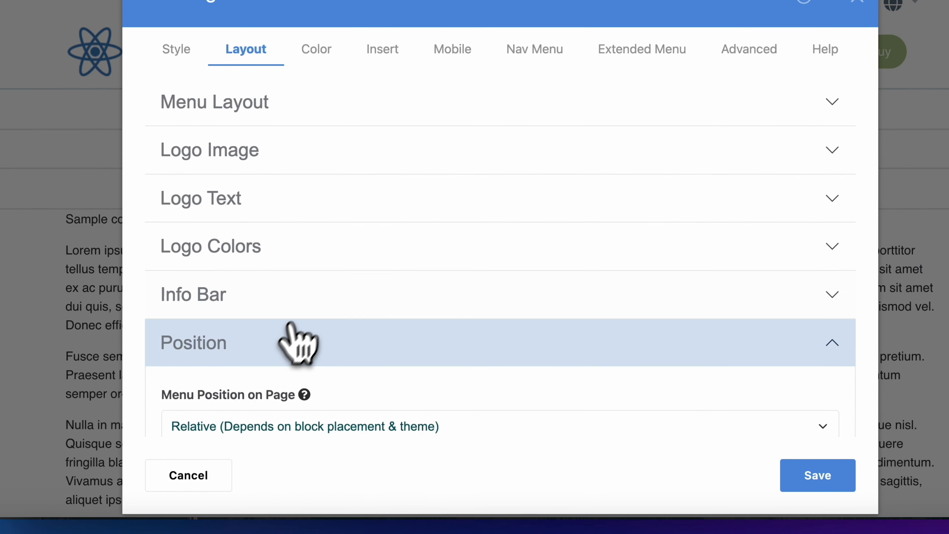
pyautogui.scroll(-3, 295, 342)
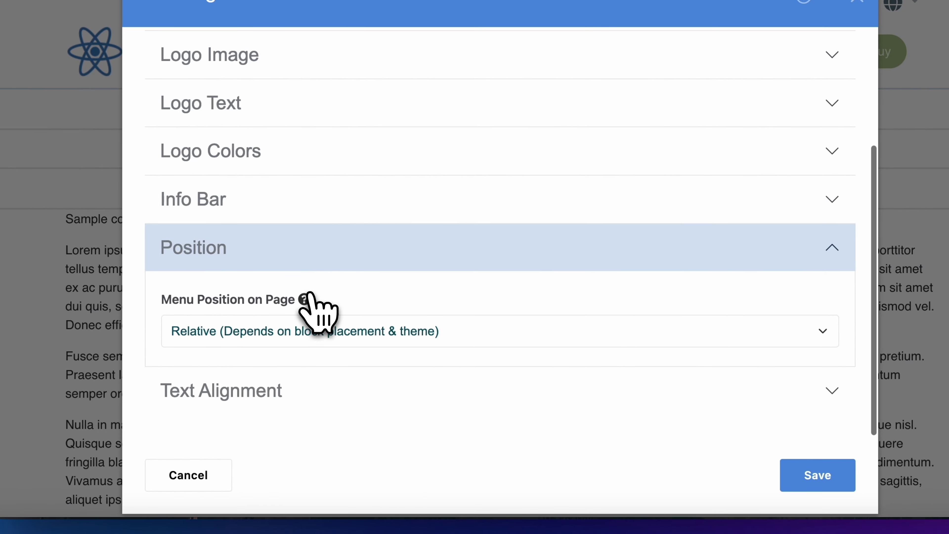
pyautogui.moveTo(301, 302)
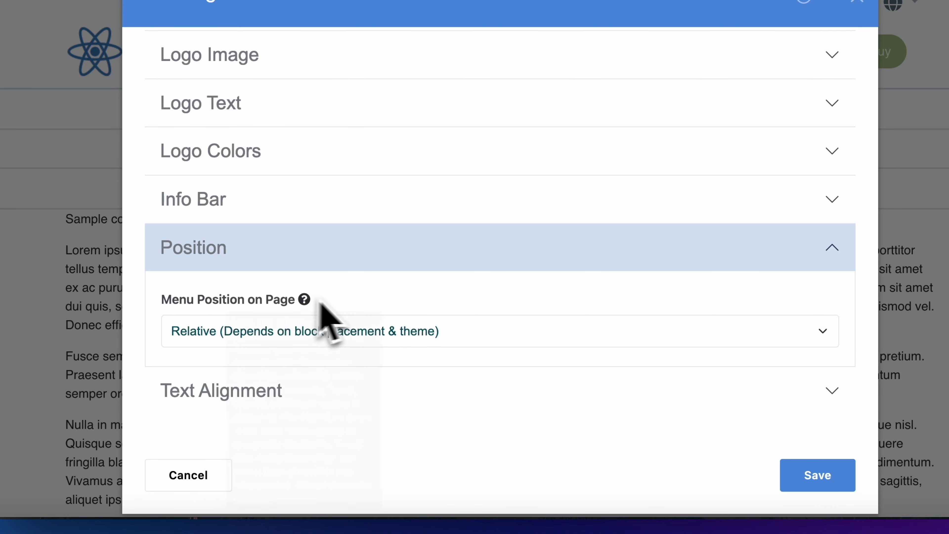
pyautogui.click(365, 331)
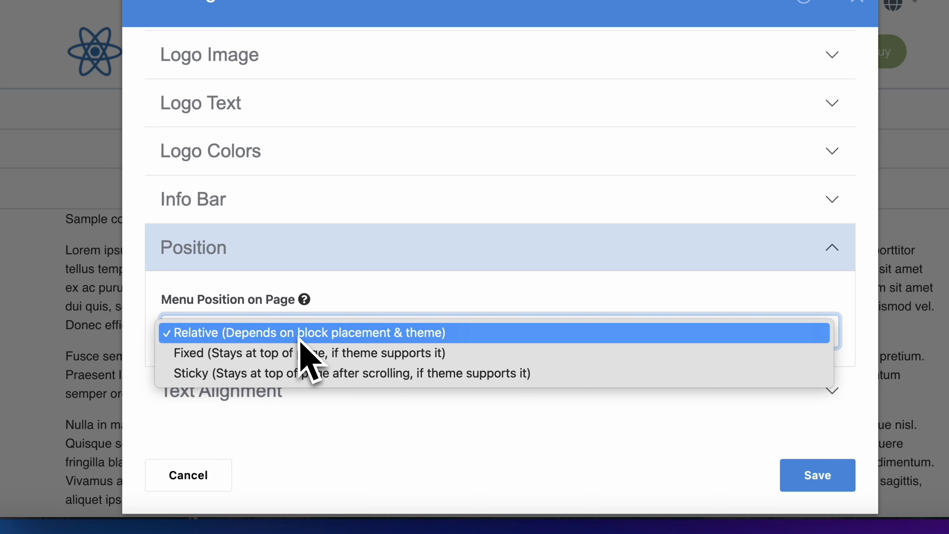
pyautogui.click(260, 358)
pyautogui.scroll(-3, 307, 314)
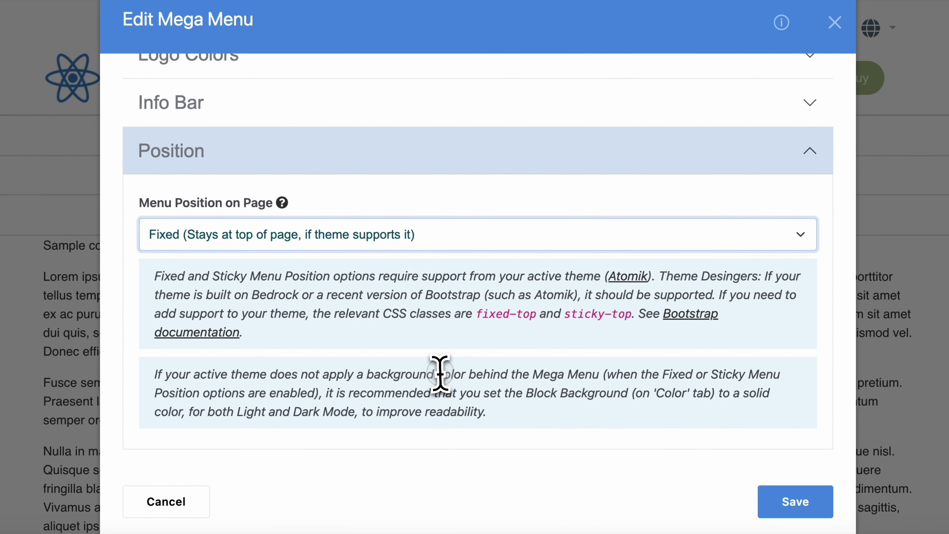
pyautogui.moveTo(437, 374); pyautogui.dragTo(511, 407)
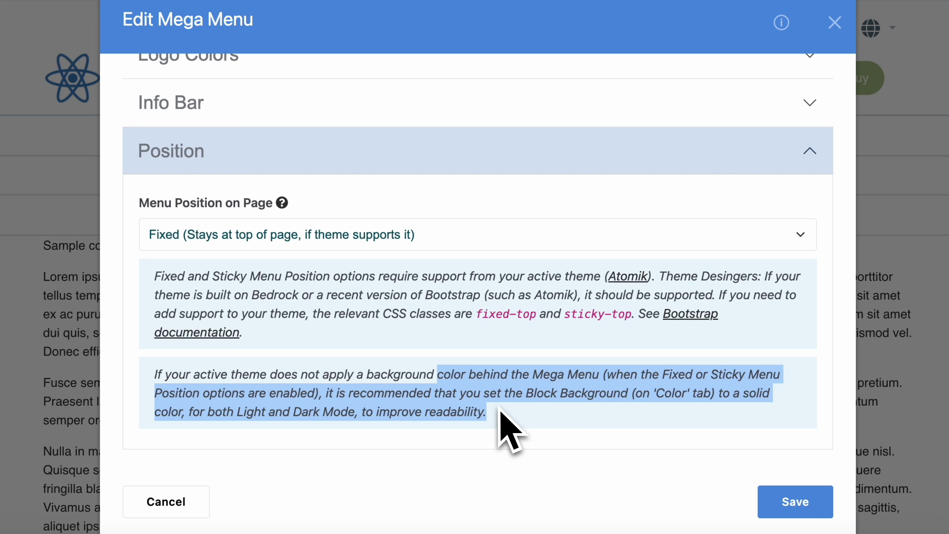
pyautogui.click(549, 397)
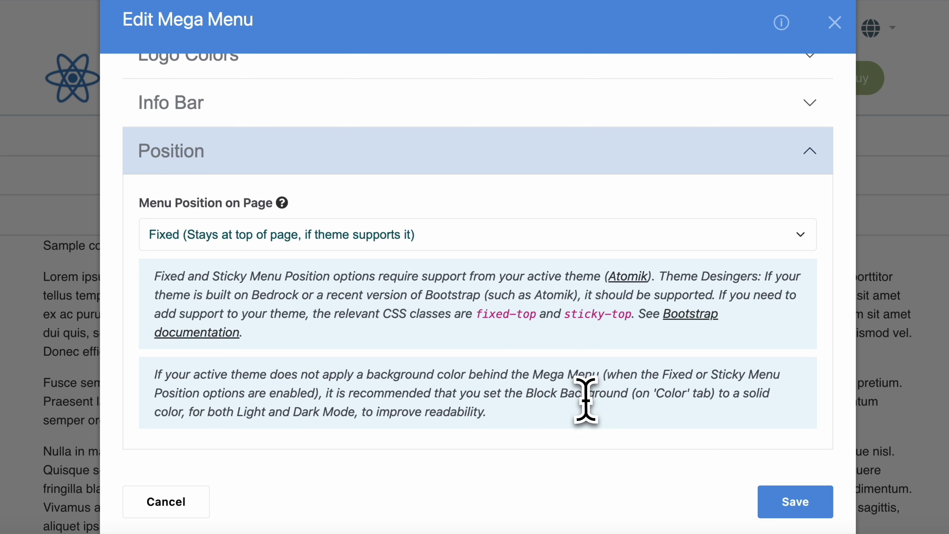
# - Set the Mega Menu's Block Background to Manual and save the block
pyautogui.scroll(8, 585, 400)
pyautogui.click(307, 155)
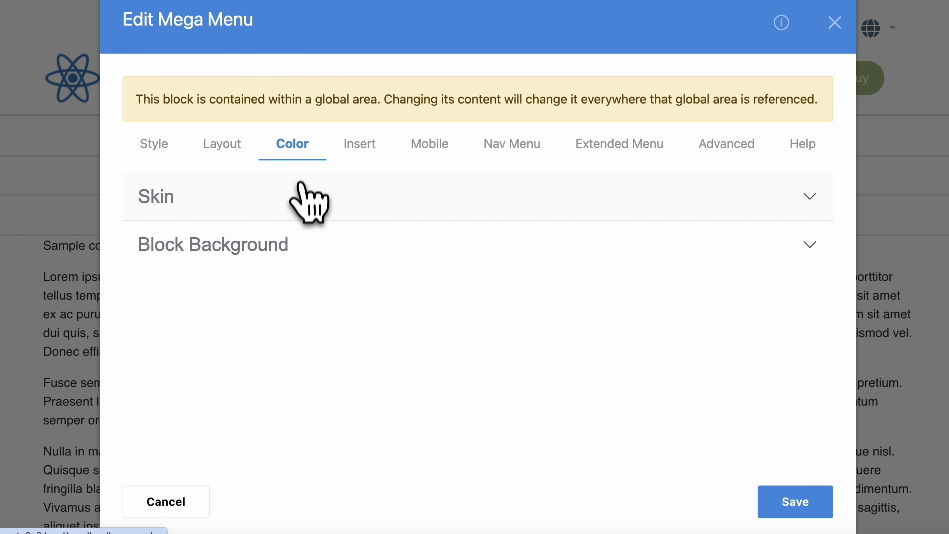
pyautogui.click(250, 262)
pyautogui.click(387, 340)
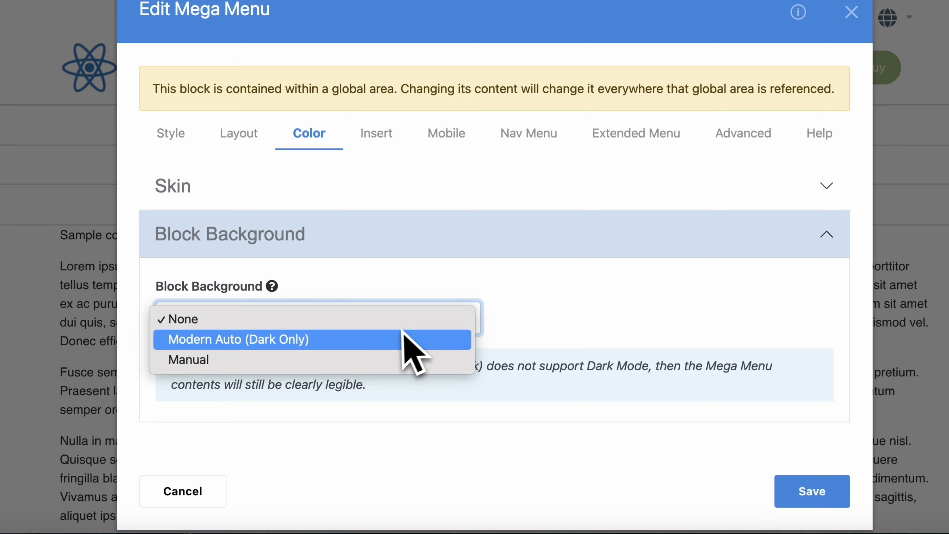
pyautogui.click(383, 359)
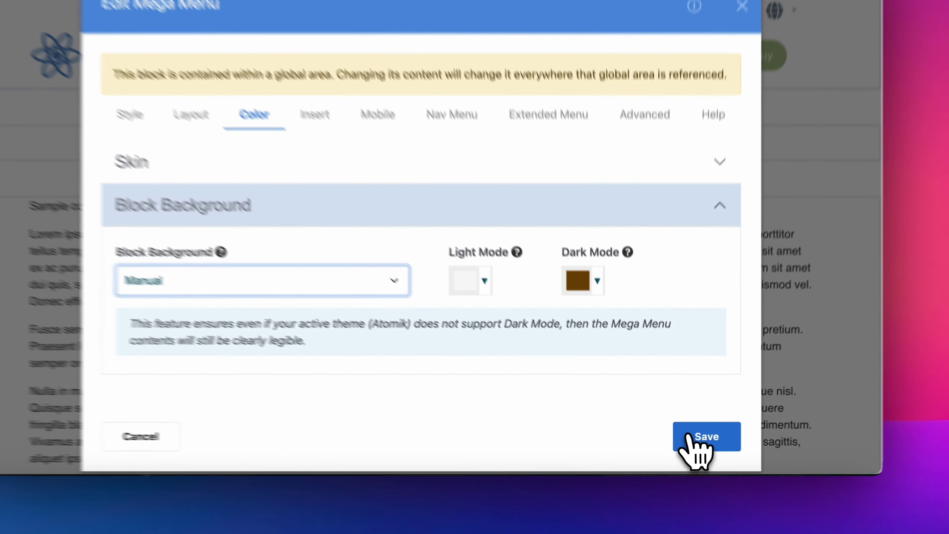
pyautogui.click(691, 437)
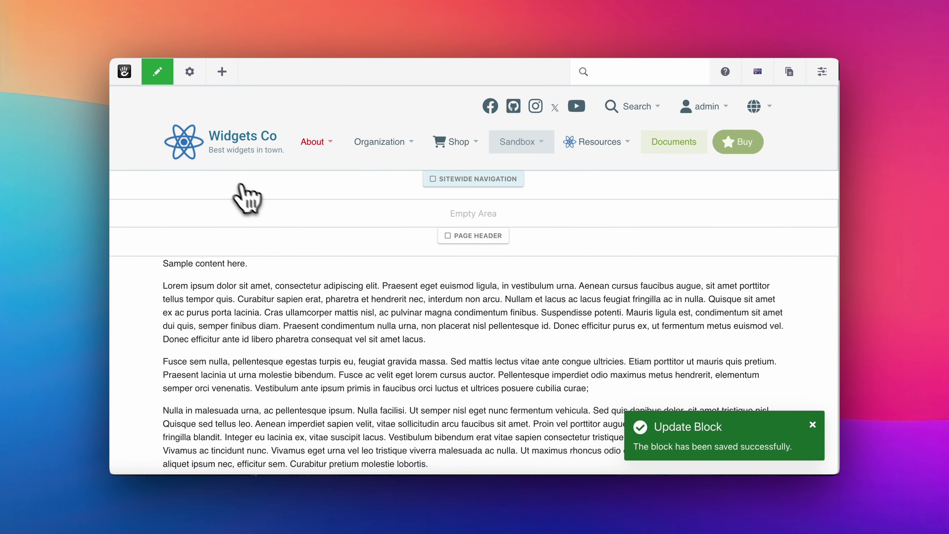
# - Publish the page changes and check how the fixed menu behaves over the length of the page
pyautogui.click(160, 74)
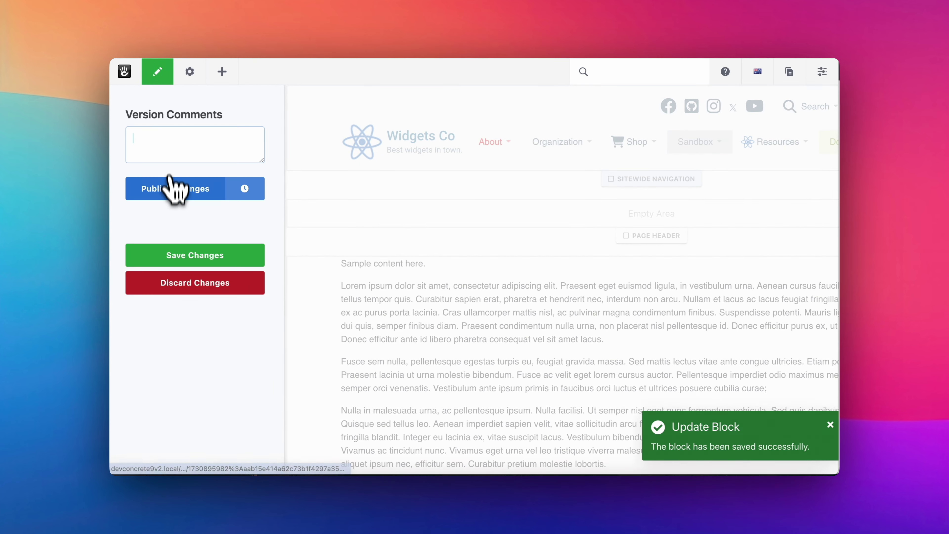
pyautogui.click(174, 195)
pyautogui.scroll(-10, 233, 201)
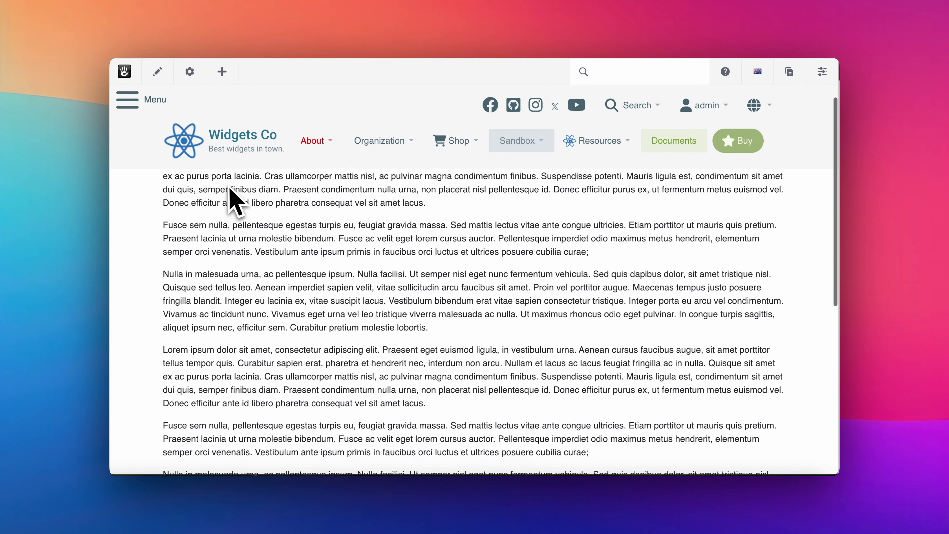
pyautogui.scroll(10, 275, 261)
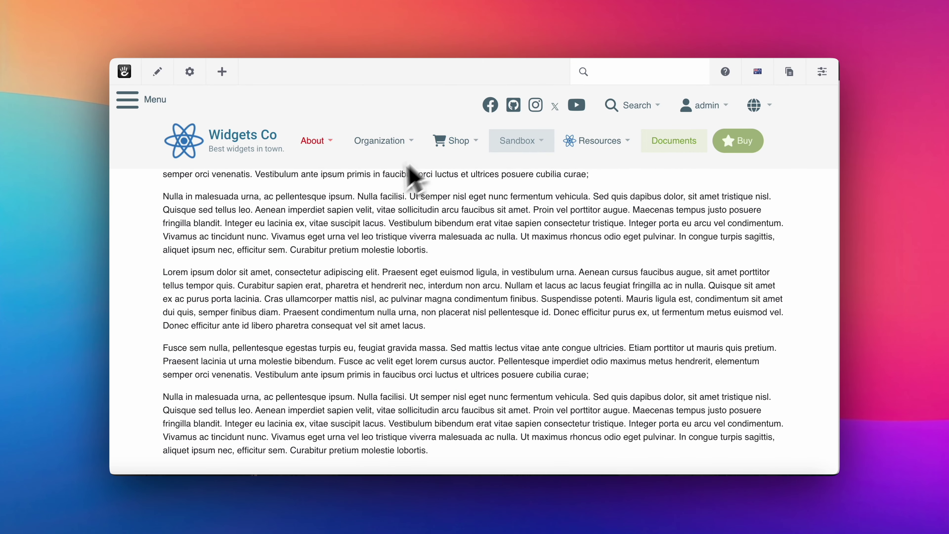
pyautogui.scroll(-2, 377, 196)
pyautogui.scroll(10, 411, 200)
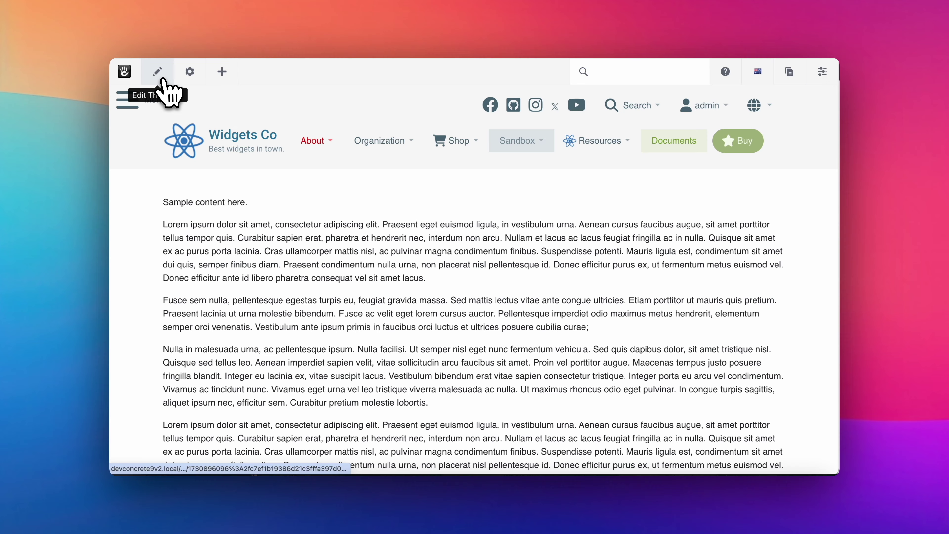
# - Reopen the page and Mega Menu for editing, review the advanced layout gap, padding and width settings, and save the block
pyautogui.click(157, 71)
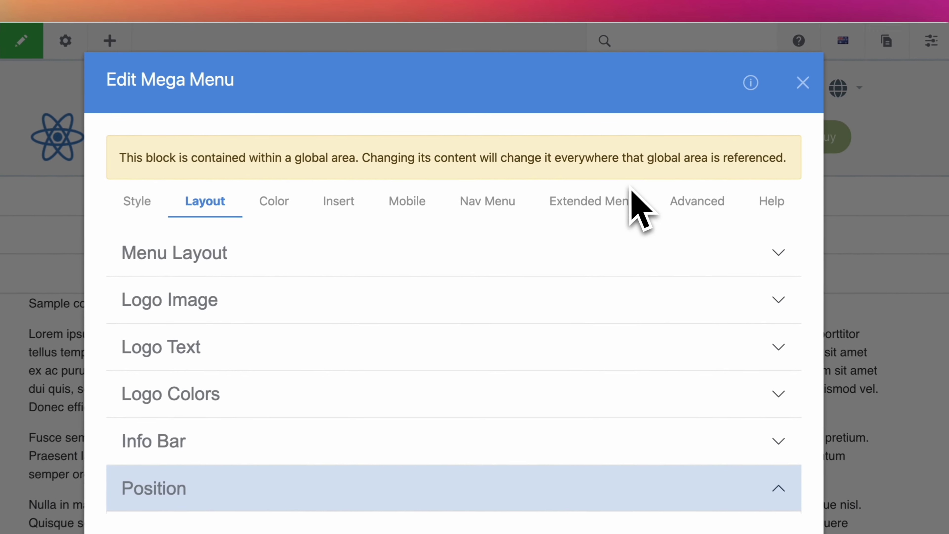
pyautogui.click(651, 188)
pyautogui.click(297, 310)
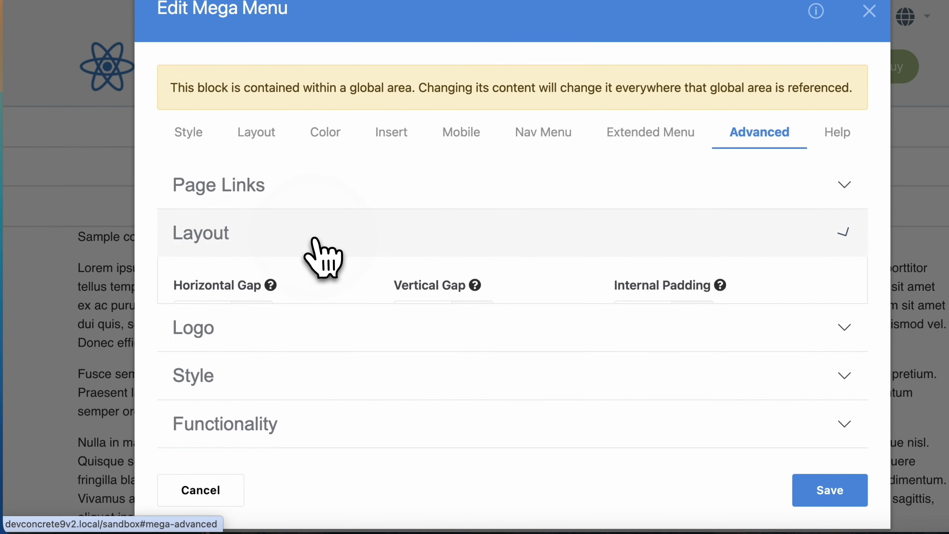
pyautogui.scroll(-3, 266, 310)
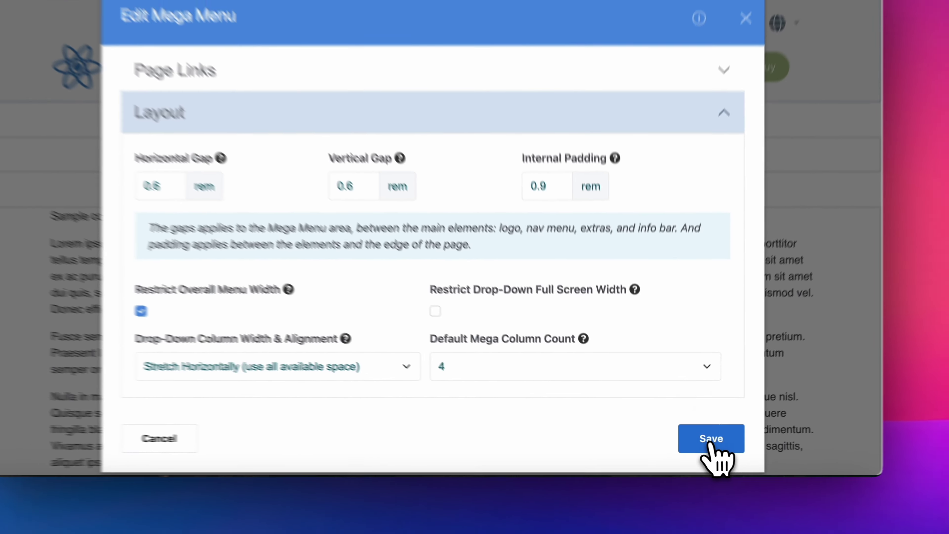
pyautogui.click(832, 486)
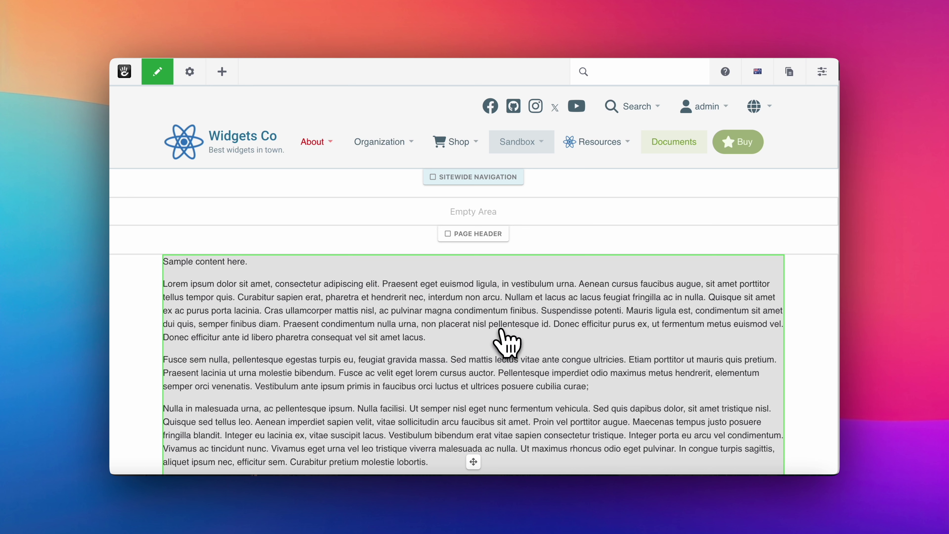
# - Edit the Mega Menu block to turn off Restrict Overall Menu Width in its advanced layout settings, and save it
pyautogui.click(284, 118)
pyautogui.click(284, 128)
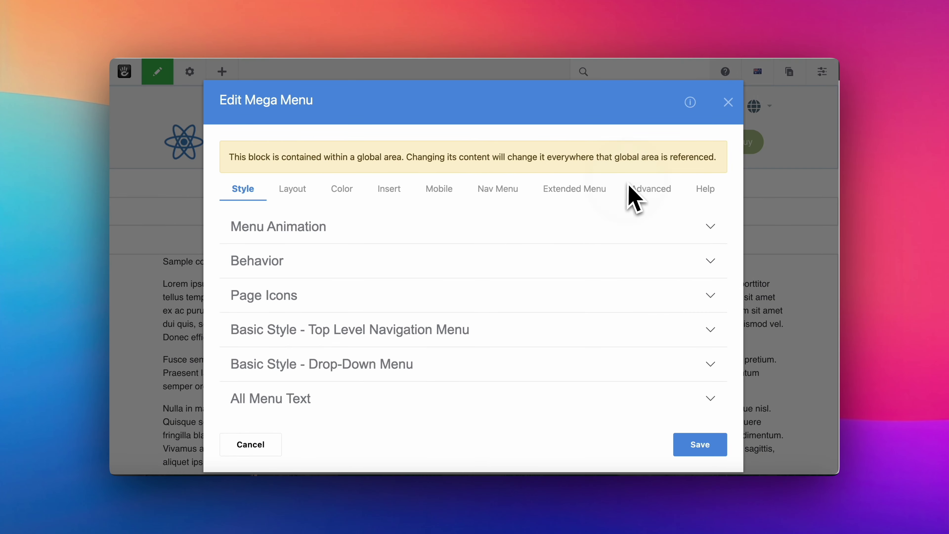
pyautogui.click(637, 189)
pyautogui.click(310, 260)
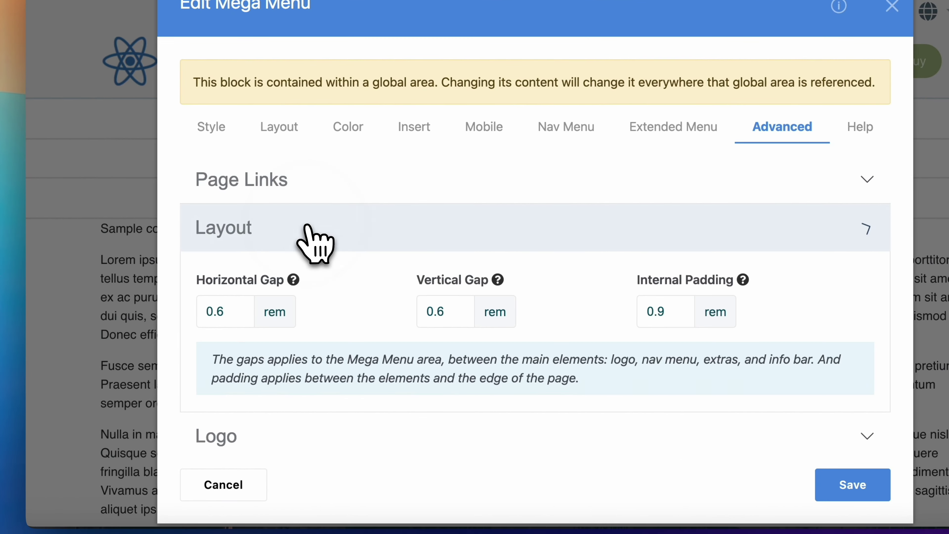
pyautogui.scroll(-5, 314, 258)
pyautogui.click(204, 256)
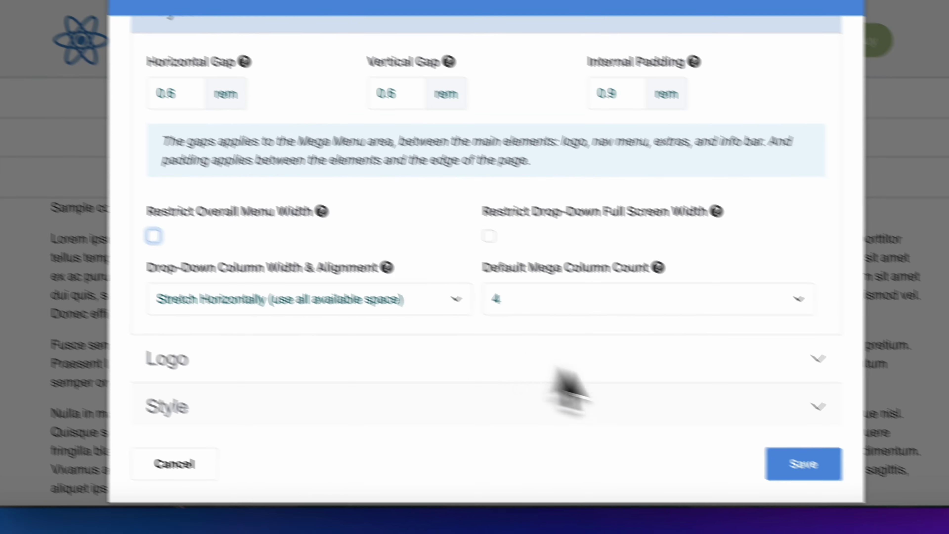
pyautogui.click(801, 465)
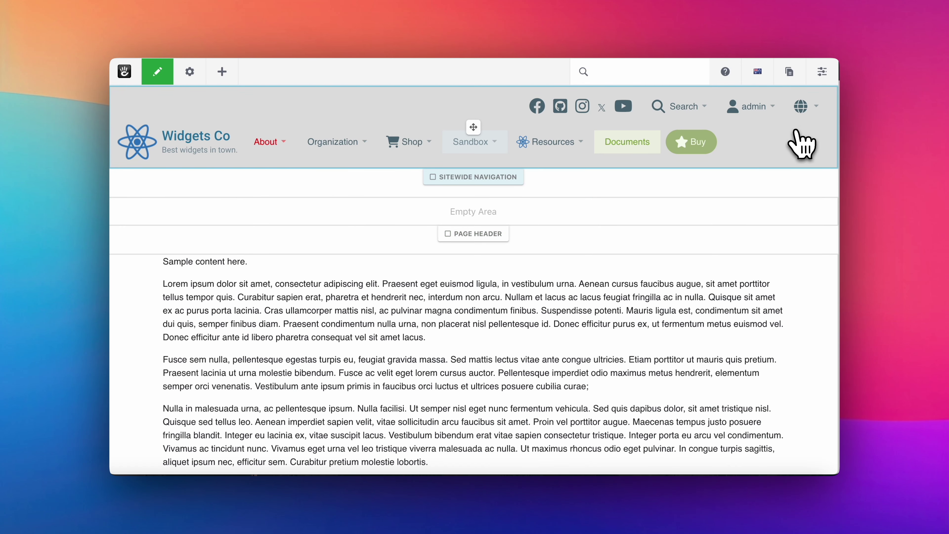
# - Edit the Mega Menu block again and enable Restrict Drop-Down Full Screen Width in its advanced layout settings
pyautogui.click(756, 155)
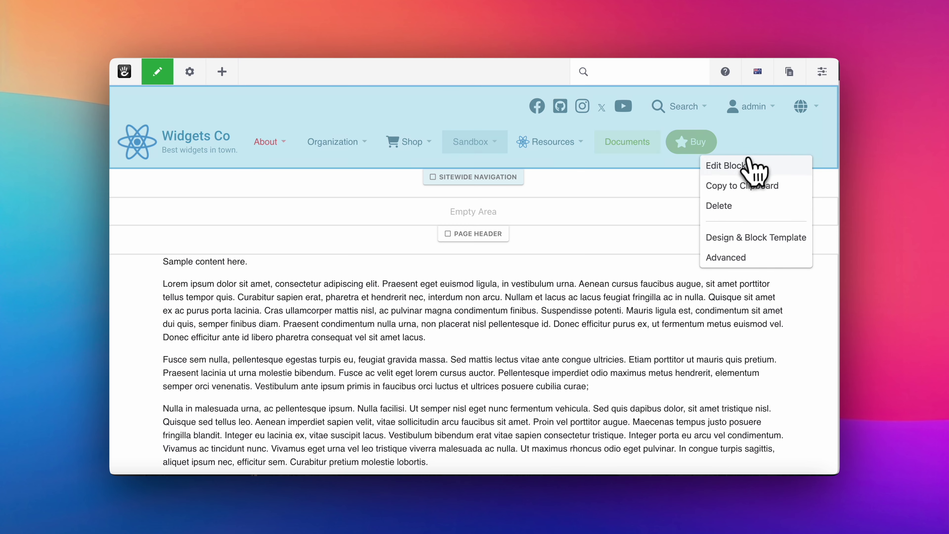
pyautogui.click(739, 165)
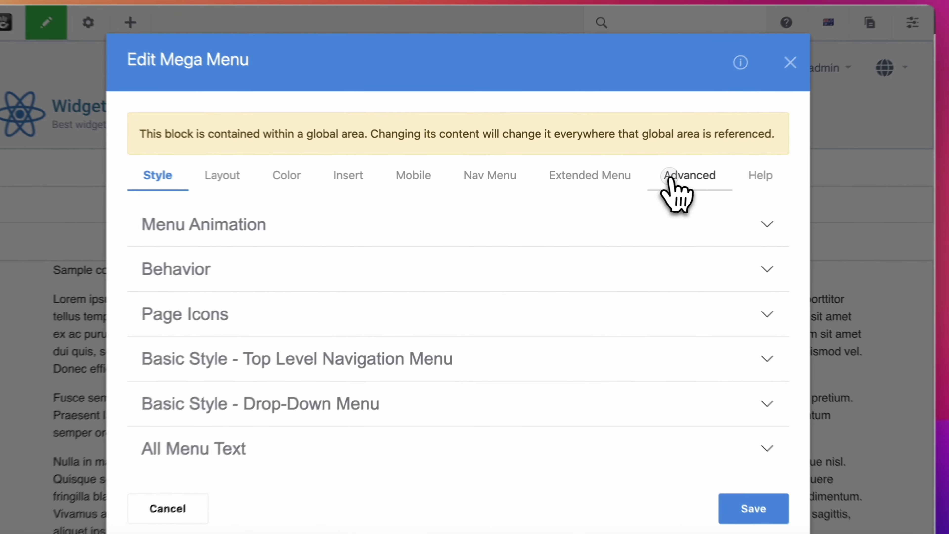
pyautogui.click(650, 189)
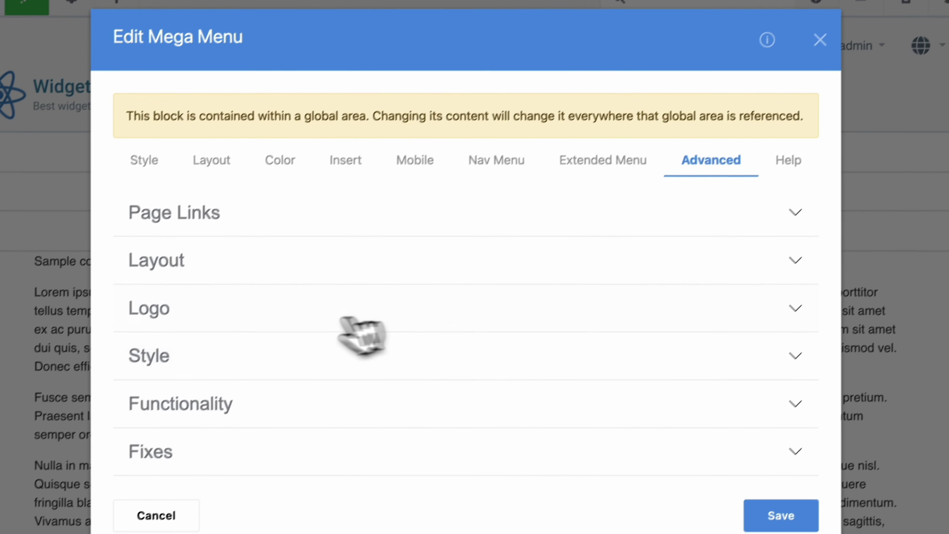
pyautogui.click(329, 263)
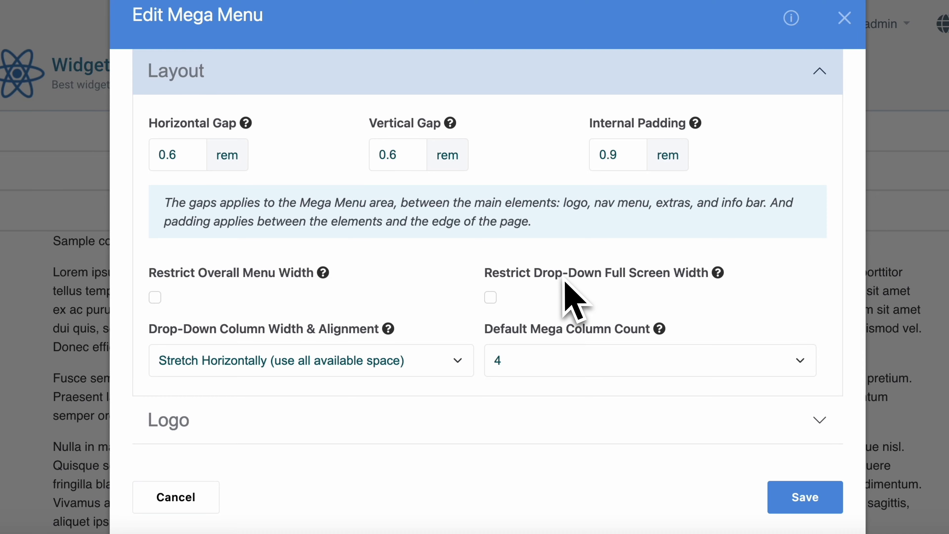
pyautogui.click(491, 297)
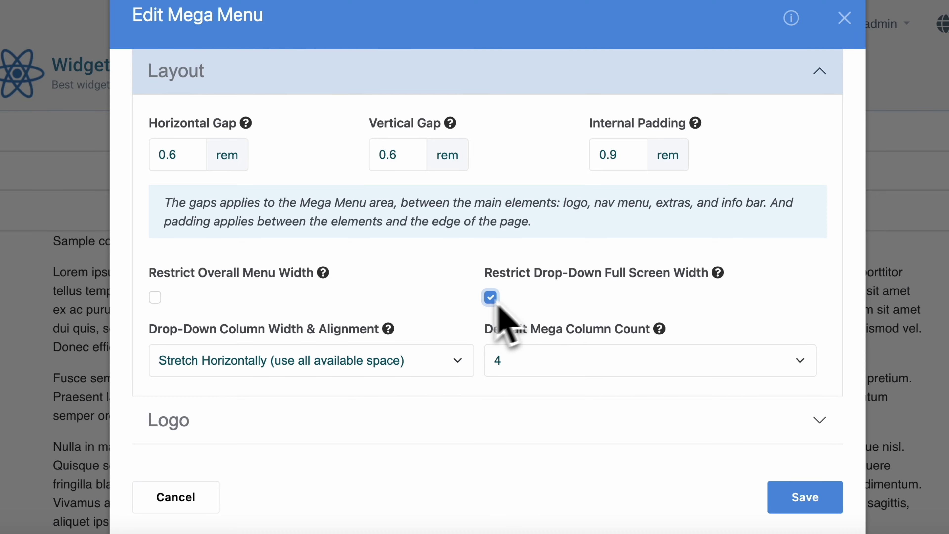
pyautogui.moveTo(691, 314)
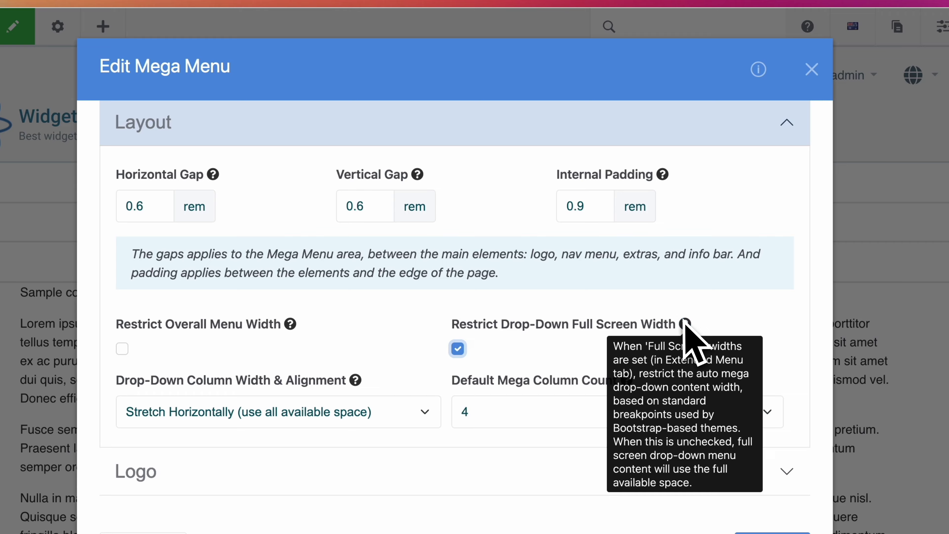
# - Set the Organization drop-down's column count to 6 Columns in the extended menu settings
pyautogui.scroll(4, 523, 292)
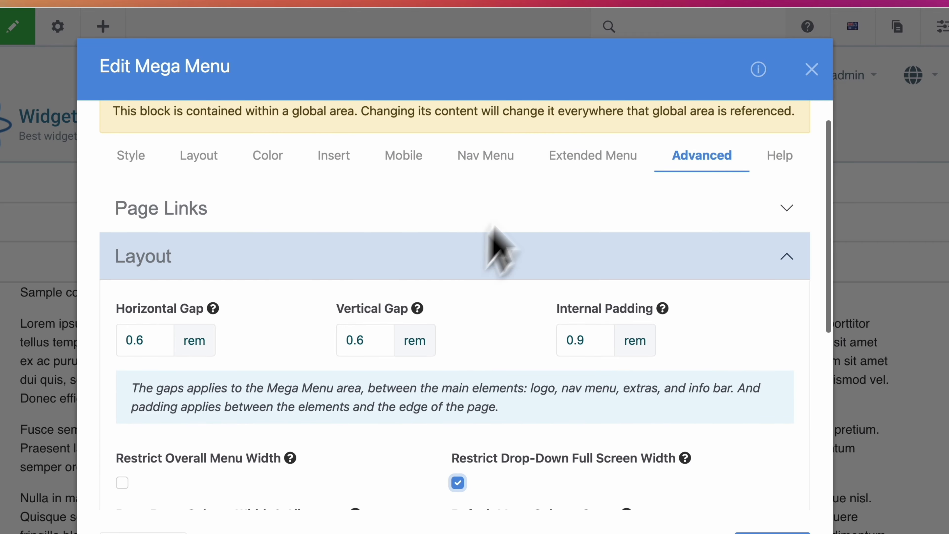
pyautogui.click(555, 157)
pyautogui.scroll(-5, 456, 299)
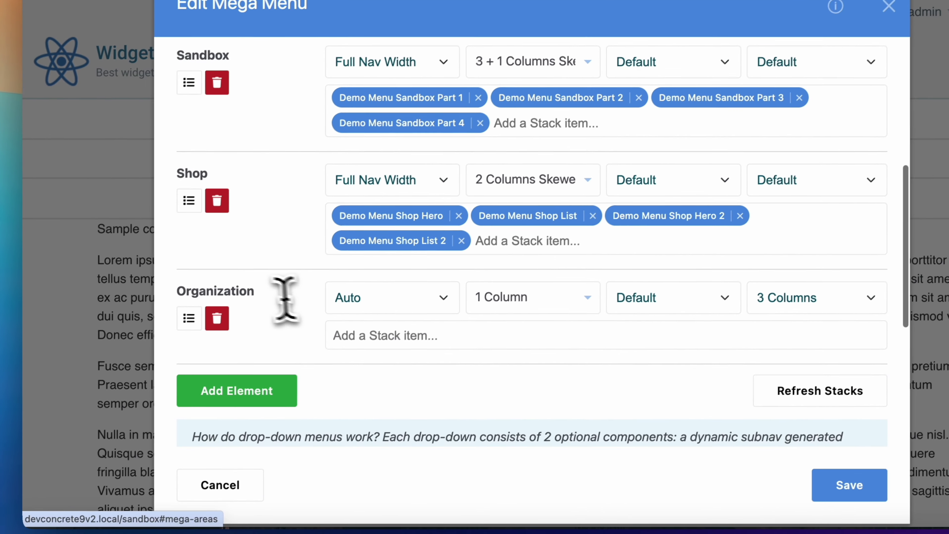
pyautogui.moveTo(186, 291); pyautogui.dragTo(236, 291)
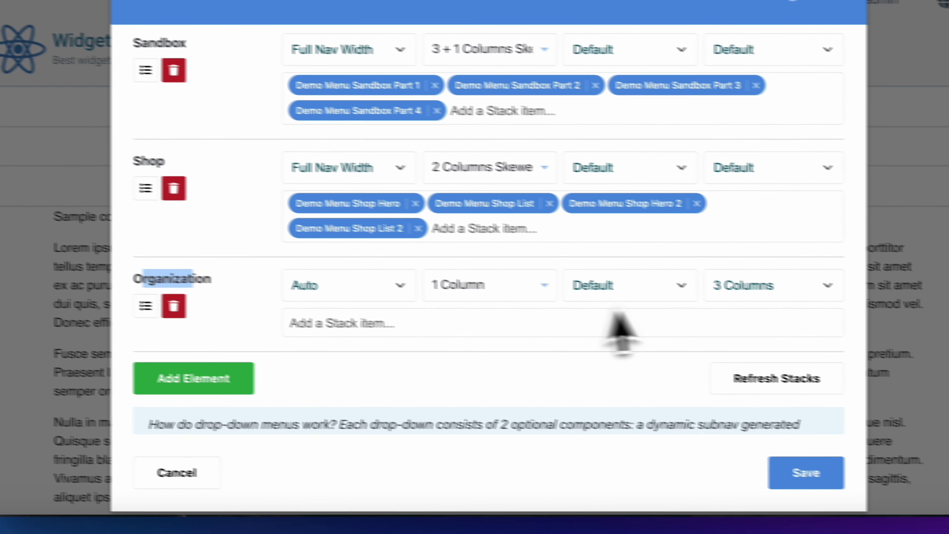
pyautogui.click(829, 299)
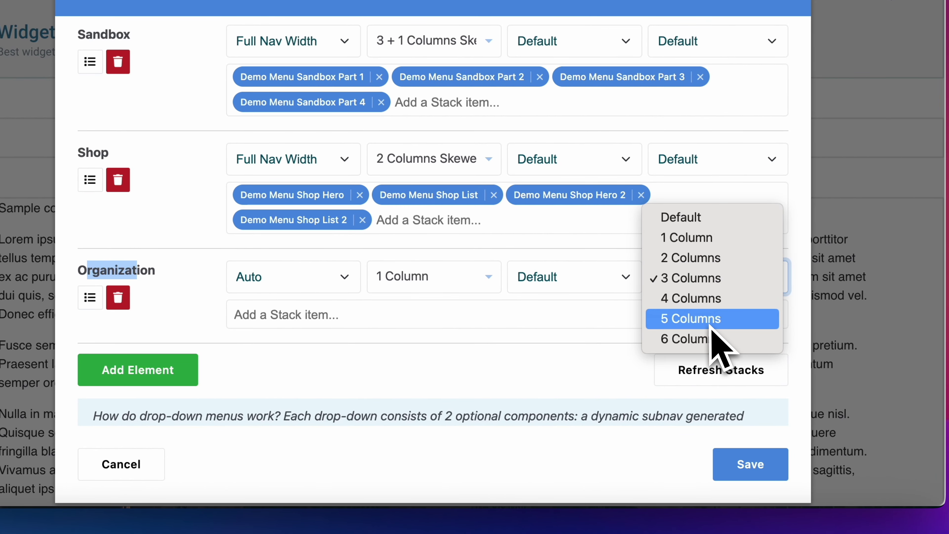
pyautogui.click(707, 338)
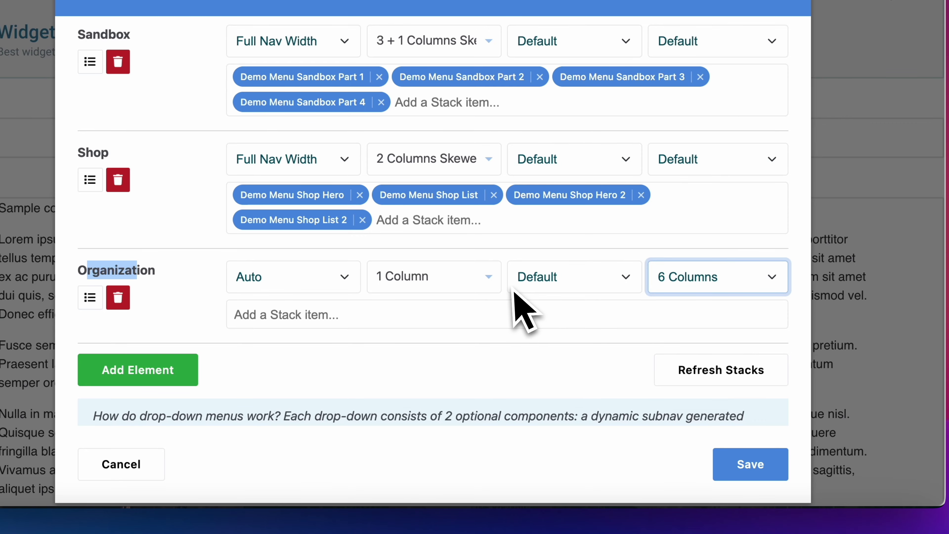
# - Set the Organization drop-down's width to Full Screen in the extended menu settings and save the block
pyautogui.click(369, 283)
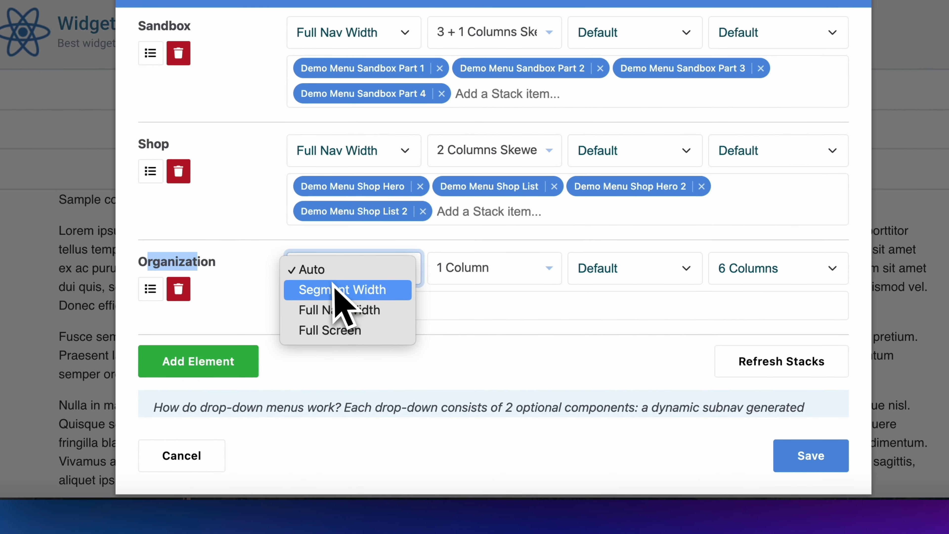
pyautogui.click(338, 310)
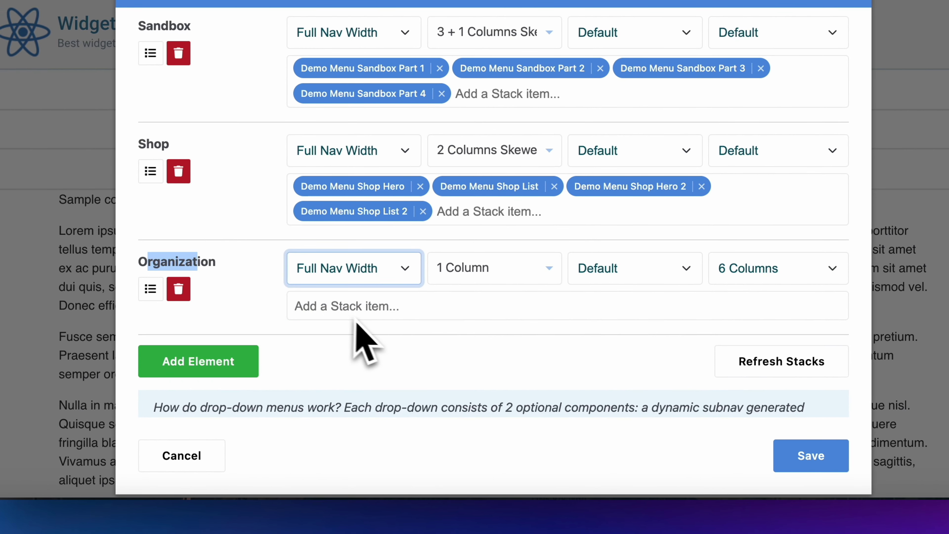
pyautogui.click(416, 279)
pyautogui.click(411, 290)
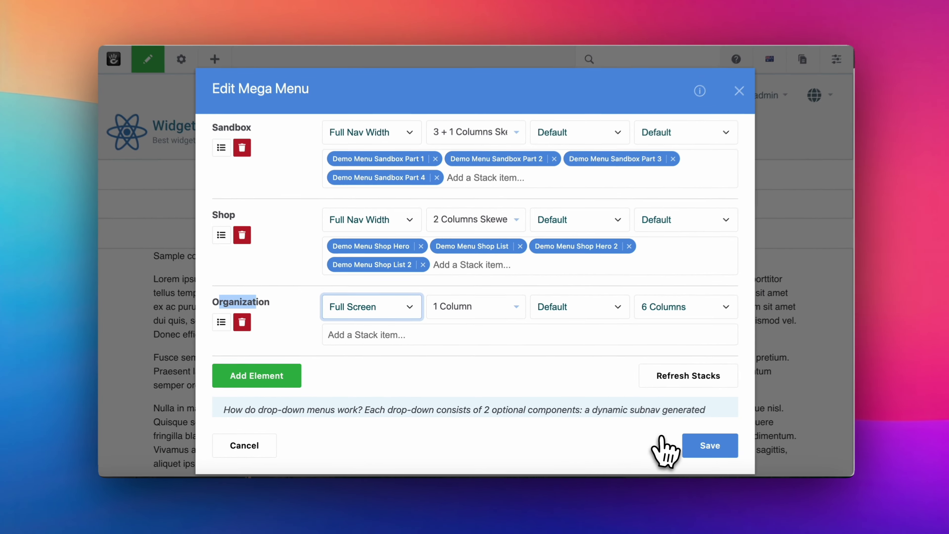
pyautogui.click(785, 452)
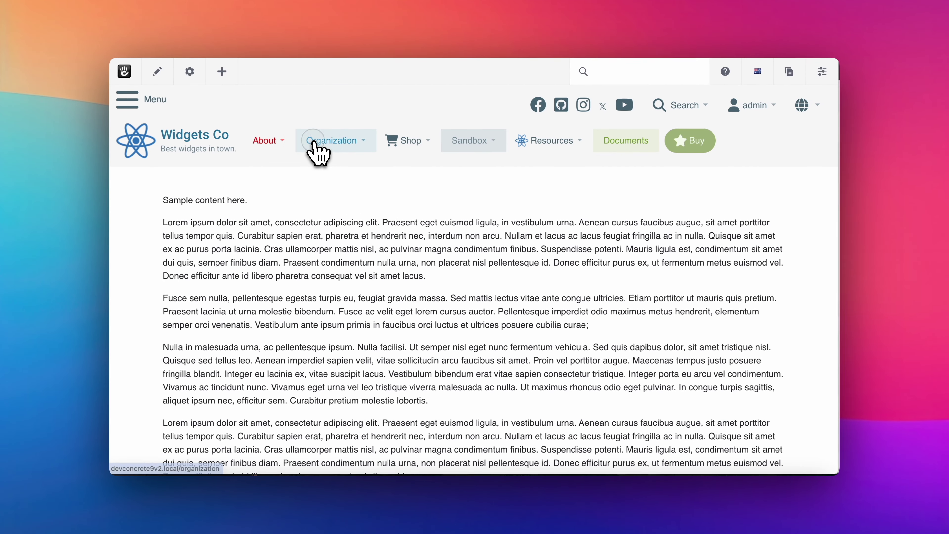
# - Open the Organization drop-down on the published page and check its full-screen background and restricted content width
pyautogui.moveTo(289, 76)
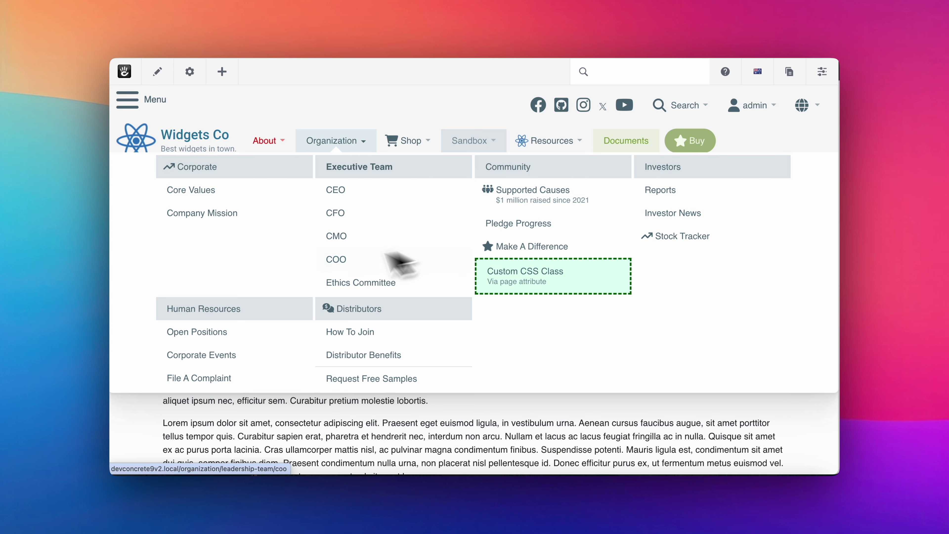
pyautogui.scroll(-3, 194, 223)
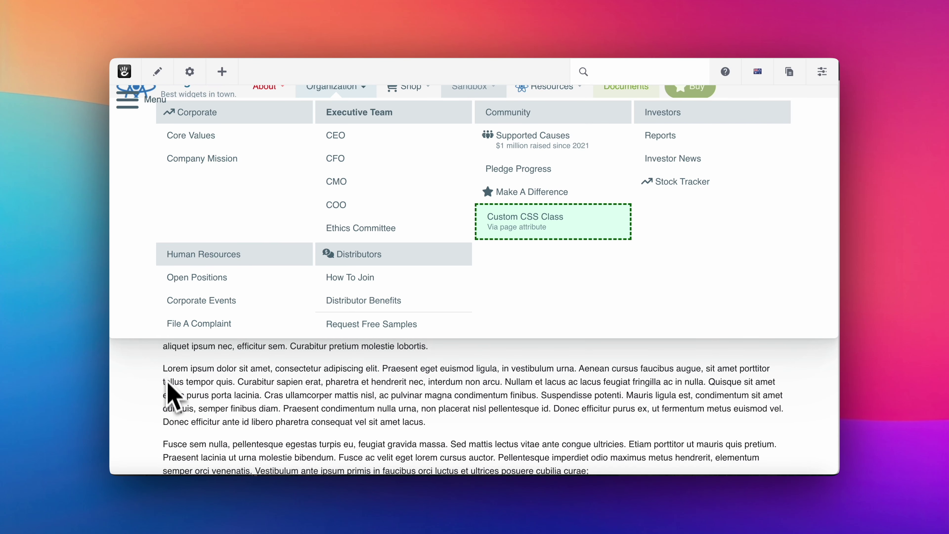
pyautogui.scroll(3, 170, 310)
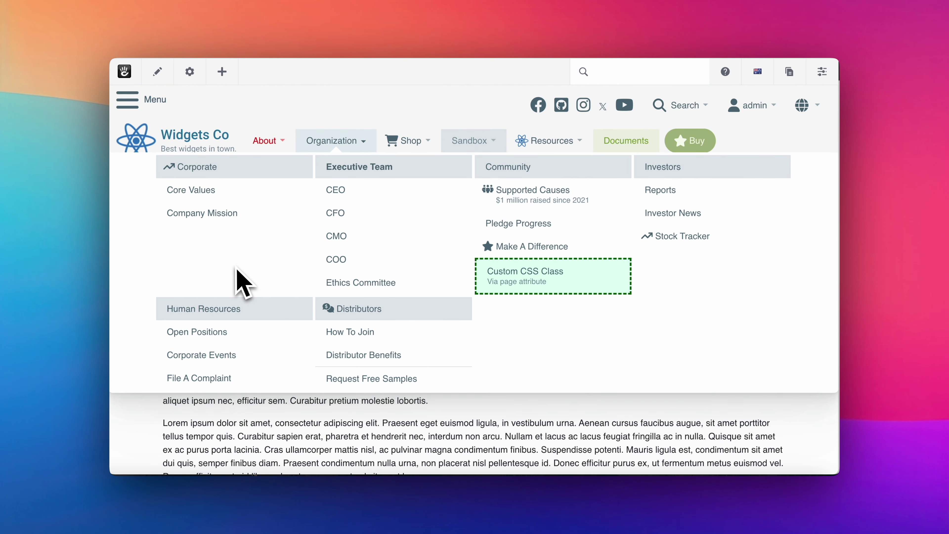
pyautogui.scroll(-1, 237, 269)
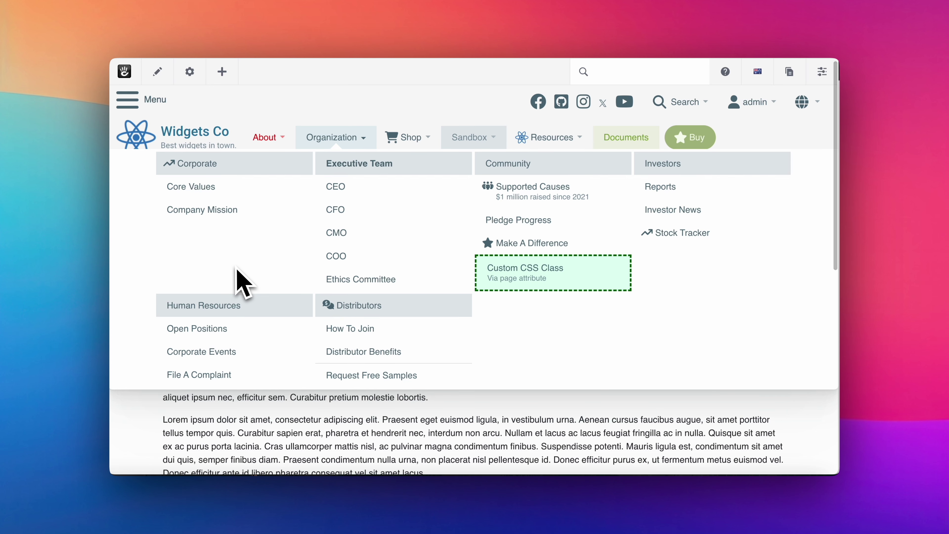
pyautogui.scroll(1, 236, 269)
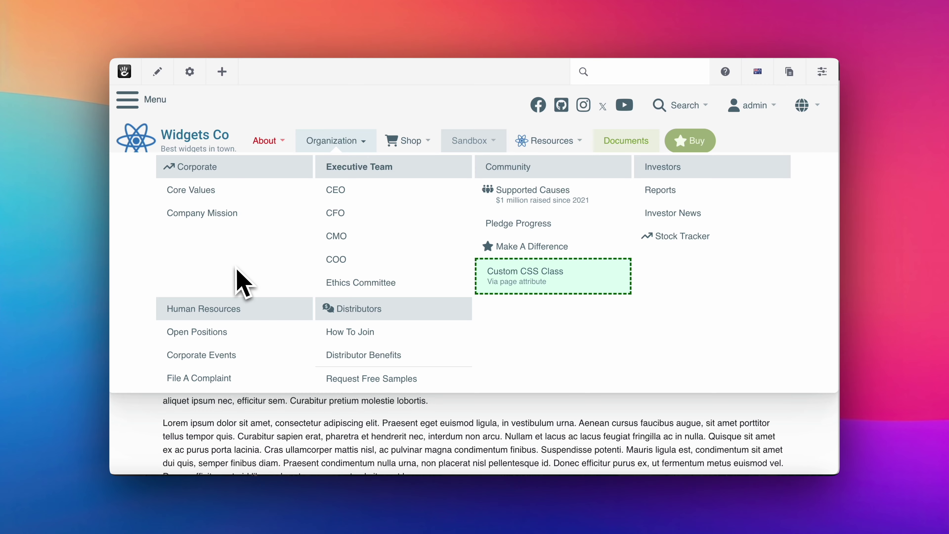
# - Set the Mega Menu block's Internal Padding to 0 rem in its advanced layout settings, and save it
pyautogui.click(652, 191)
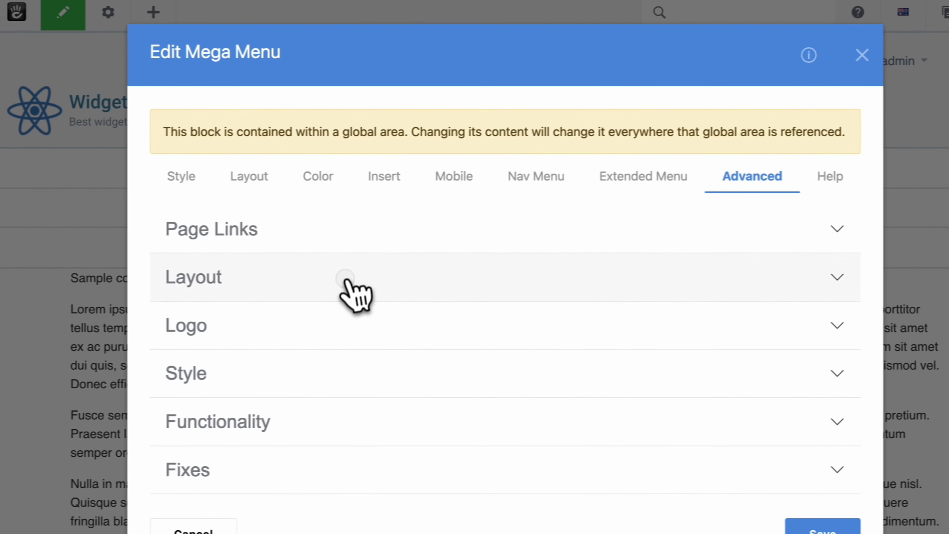
pyautogui.click(295, 286)
pyautogui.scroll(-3, 299, 296)
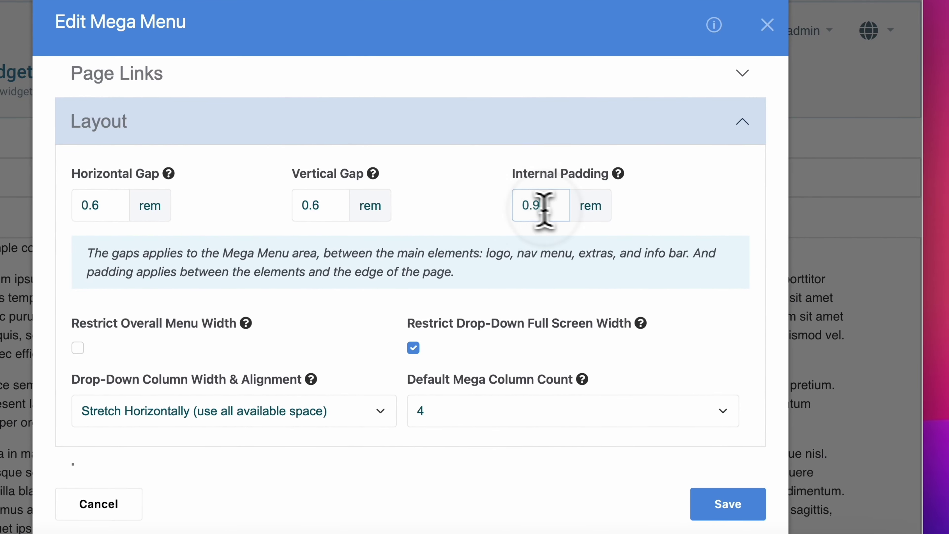
pyautogui.doubleClick(544, 205)
pyautogui.moveTo(619, 178)
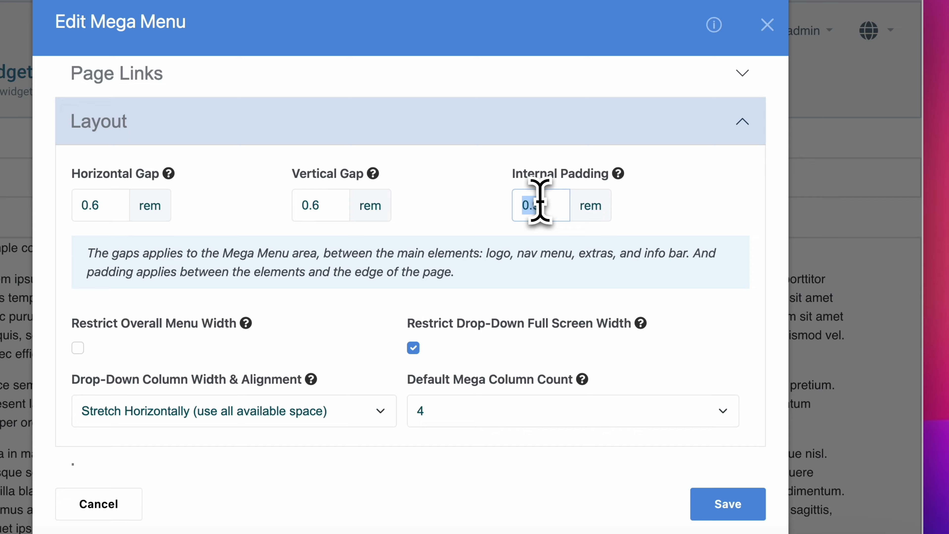
pyautogui.press('super+x')
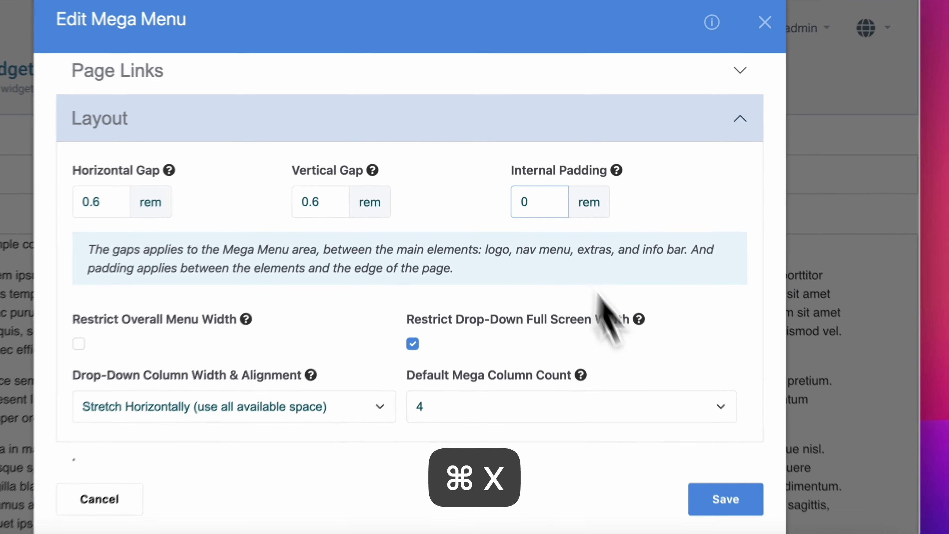
pyautogui.click(732, 509)
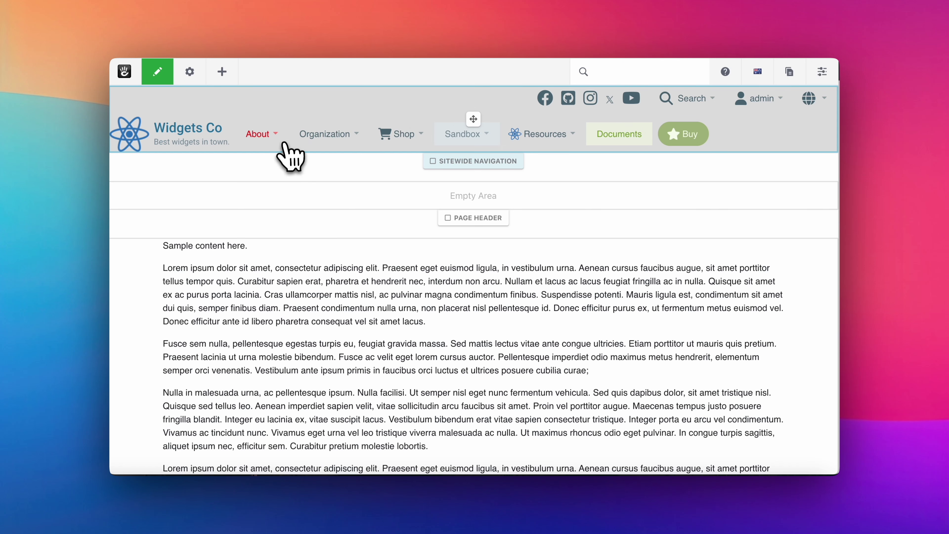
pyautogui.click(293, 127)
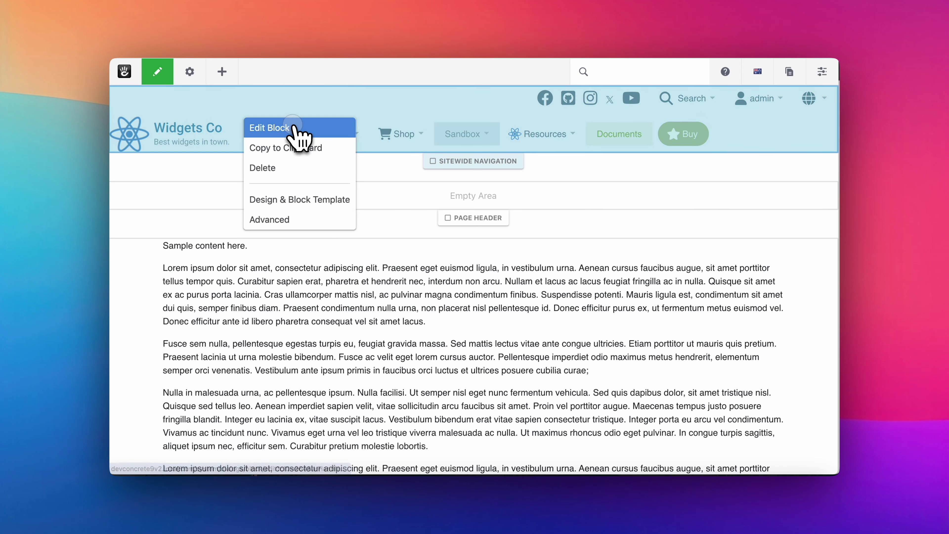
pyautogui.click(299, 127)
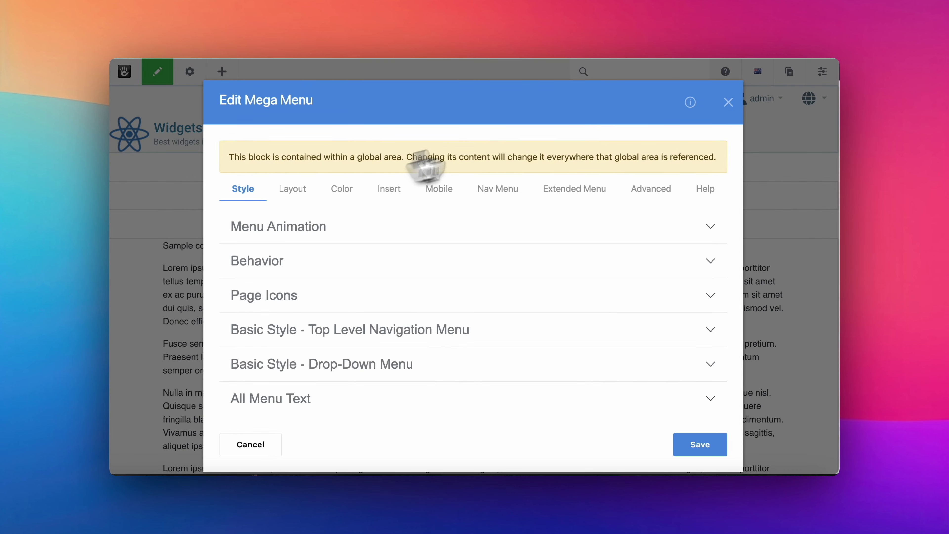
pyautogui.click(728, 100)
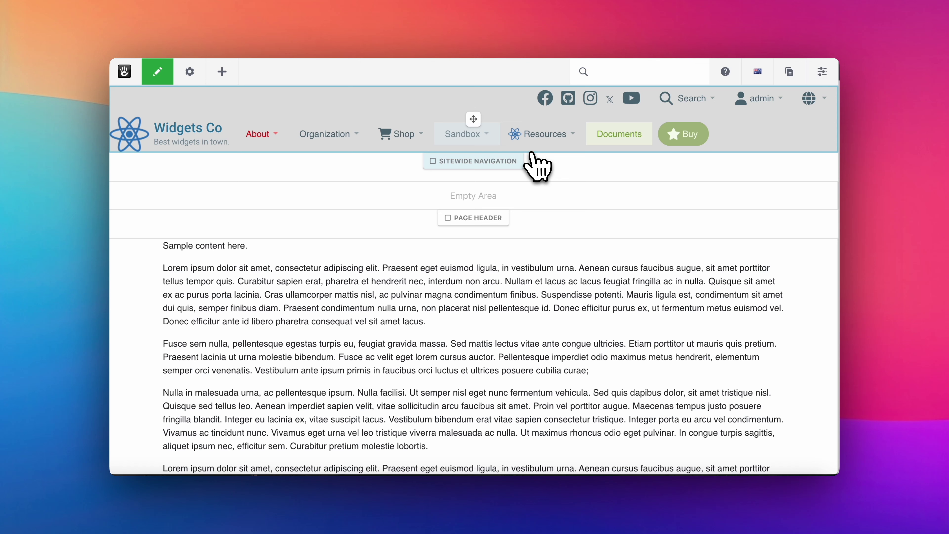
# - Edit the Mega Menu block to set Internal Padding to 1.5 rem in its advanced layout settings, and save it
pyautogui.click(510, 120)
pyautogui.click(480, 119)
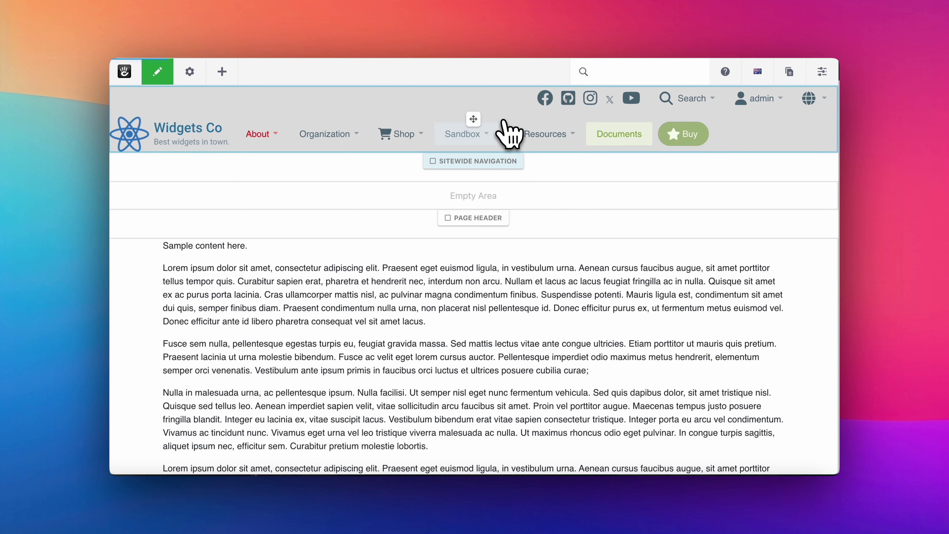
pyautogui.click(648, 190)
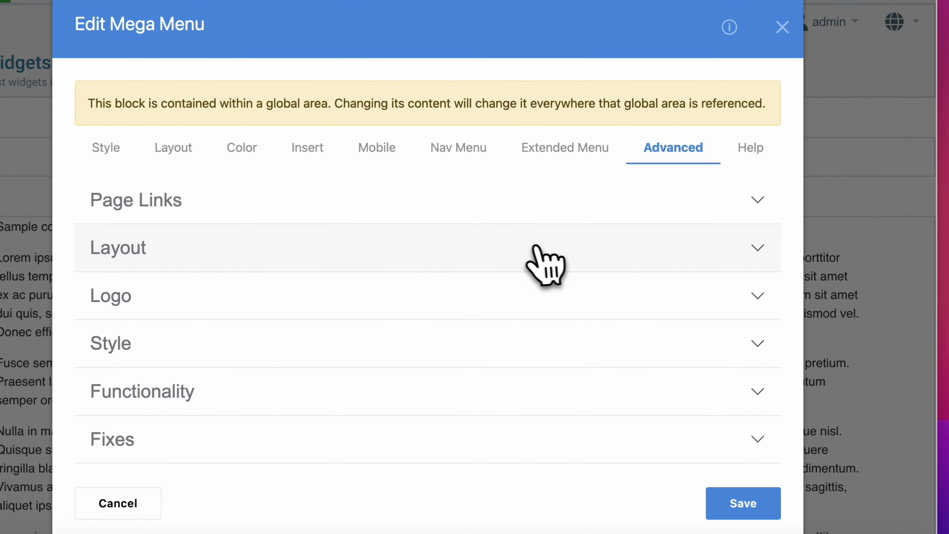
pyautogui.click(559, 271)
pyautogui.doubleClick(542, 336)
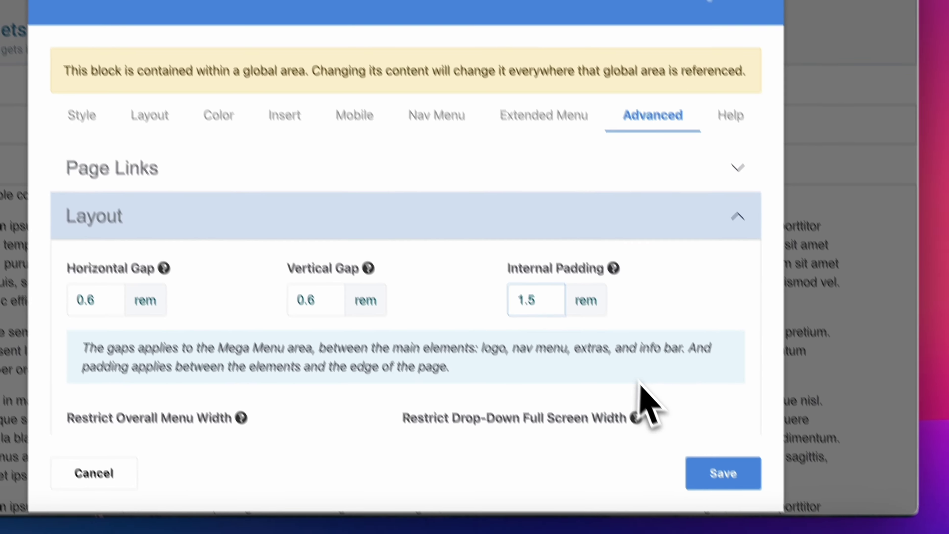
pyautogui.click(744, 504)
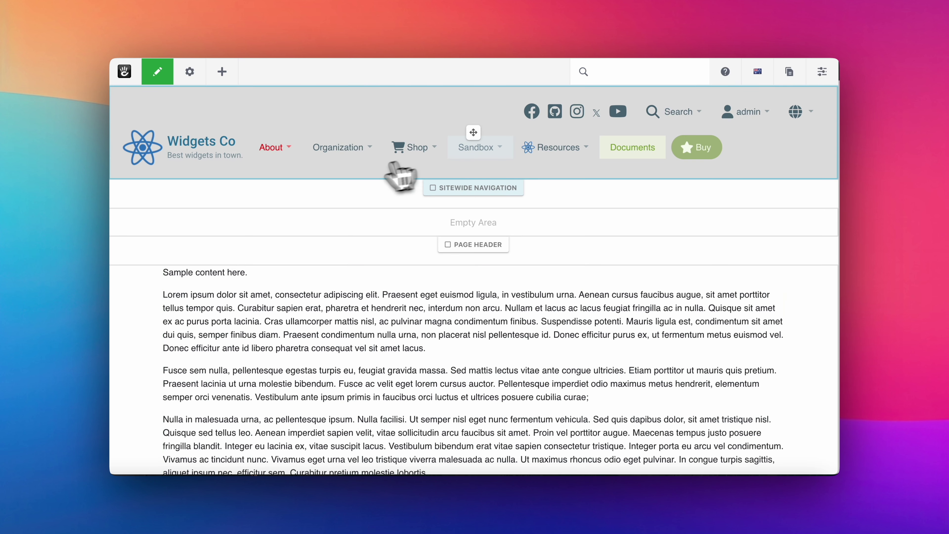
# - Edit the Mega Menu's advanced layout gaps, setting Horizontal Gap to 1.6 rem and changing Vertical Gap, and save each change
pyautogui.click(798, 165)
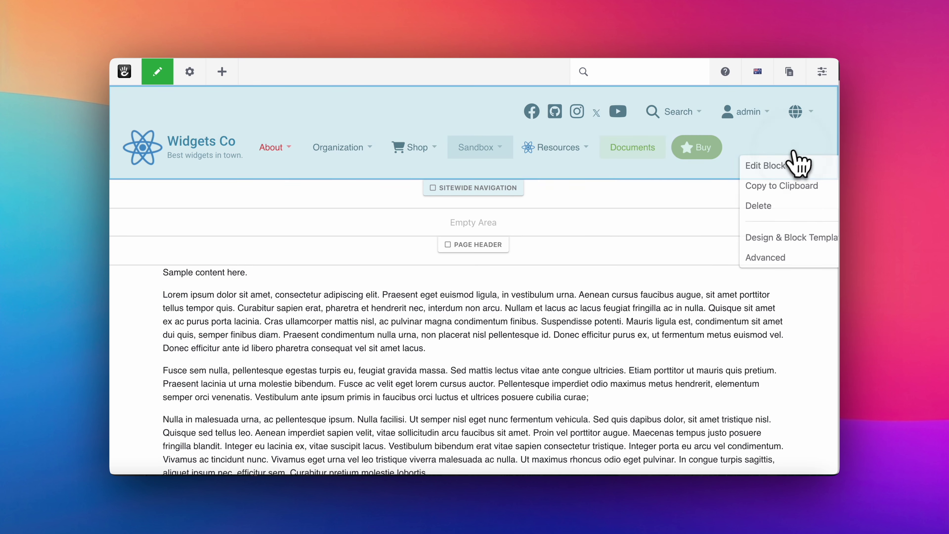
pyautogui.click(730, 197)
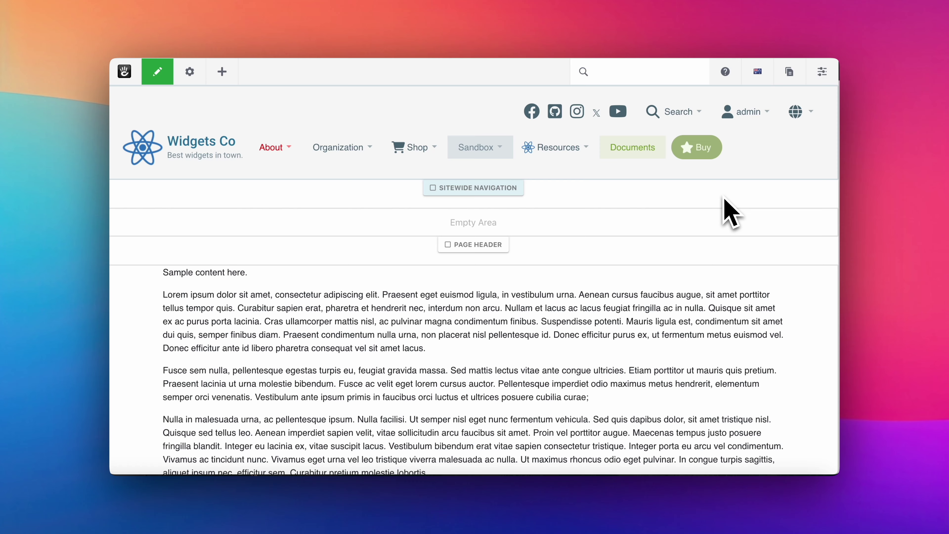
pyautogui.click(727, 182)
pyautogui.click(728, 175)
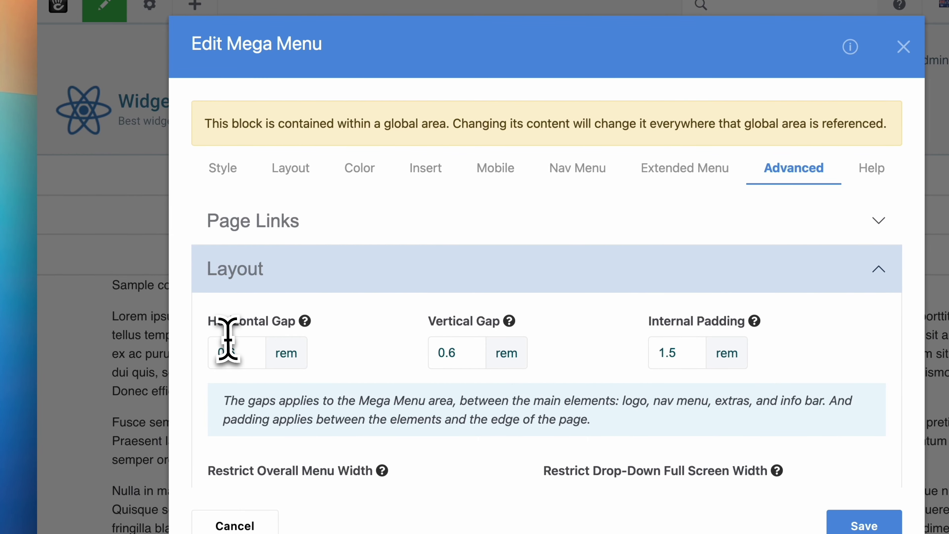
pyautogui.moveTo(224, 357); pyautogui.dragTo(207, 360)
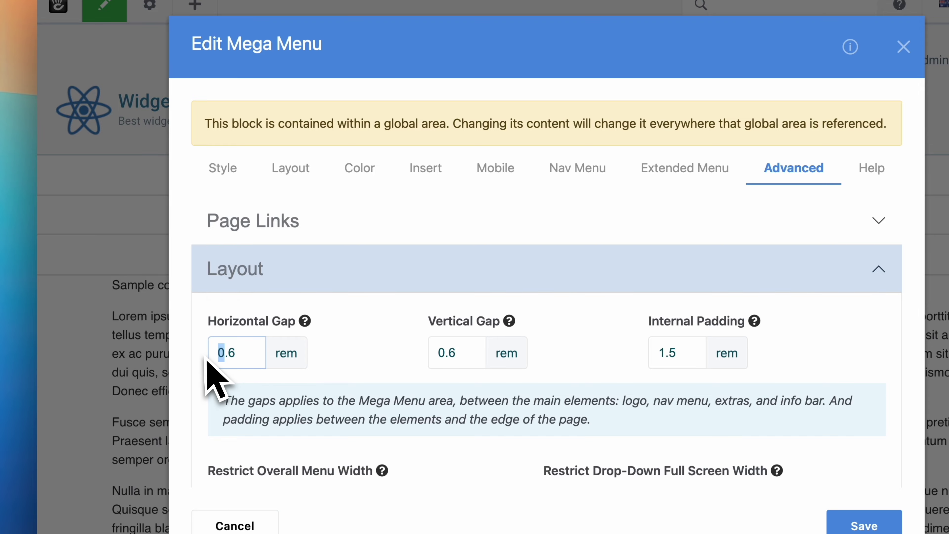
pyautogui.write('1')
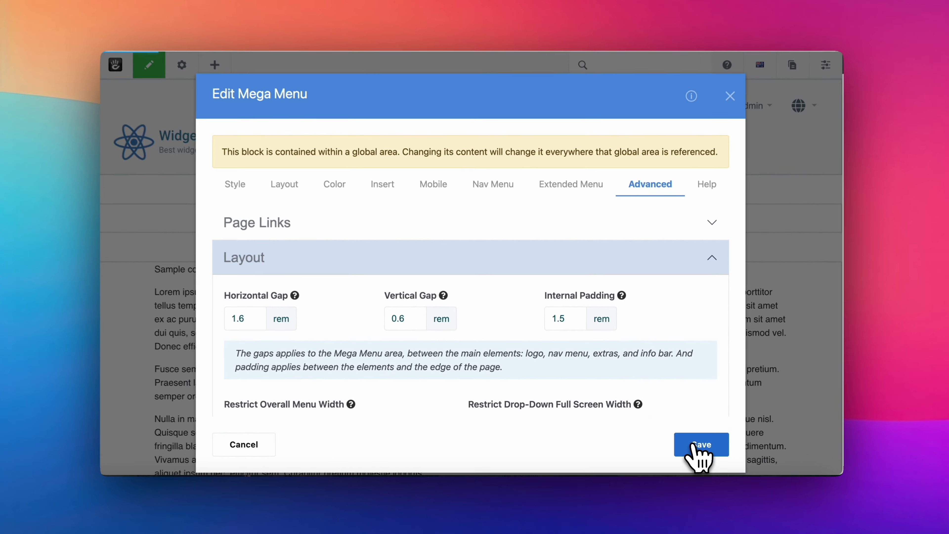
pyautogui.click(864, 525)
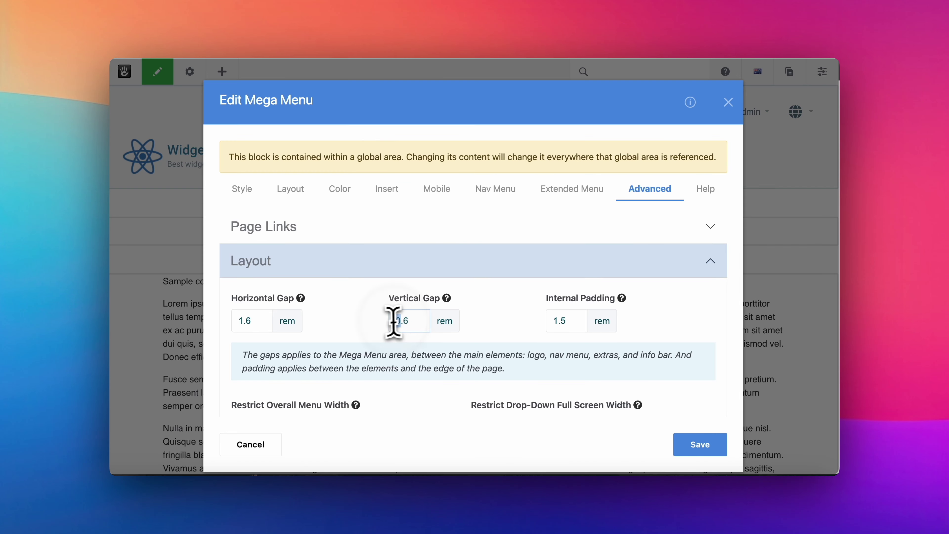
pyautogui.click(695, 446)
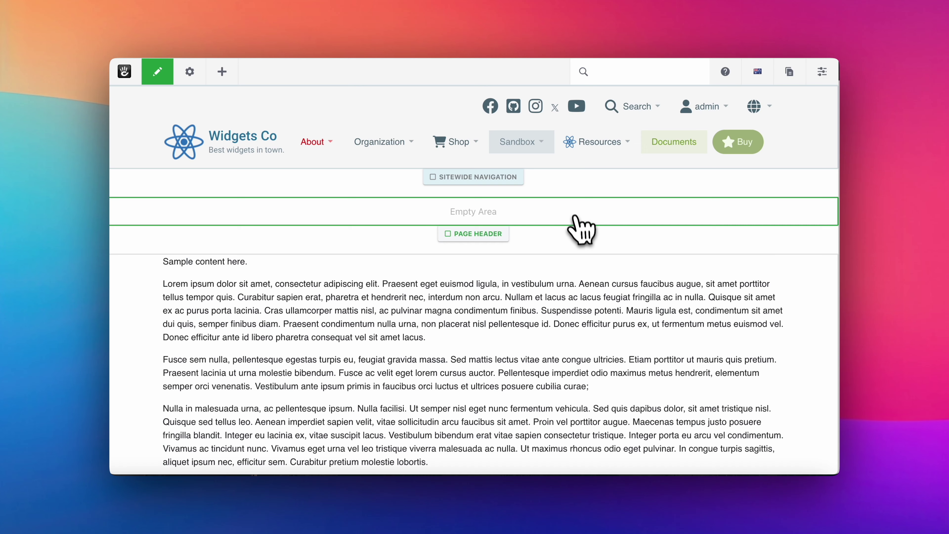
# - Reopen the Mega Menu block for editing and review the available Text Alignment options in its layout settings
pyautogui.click(565, 164)
pyautogui.click(561, 175)
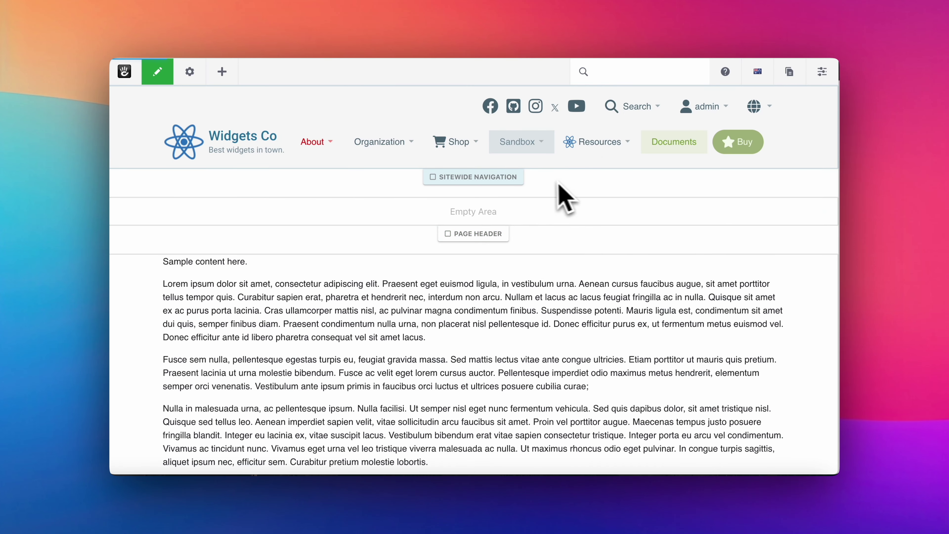
pyautogui.click(290, 189)
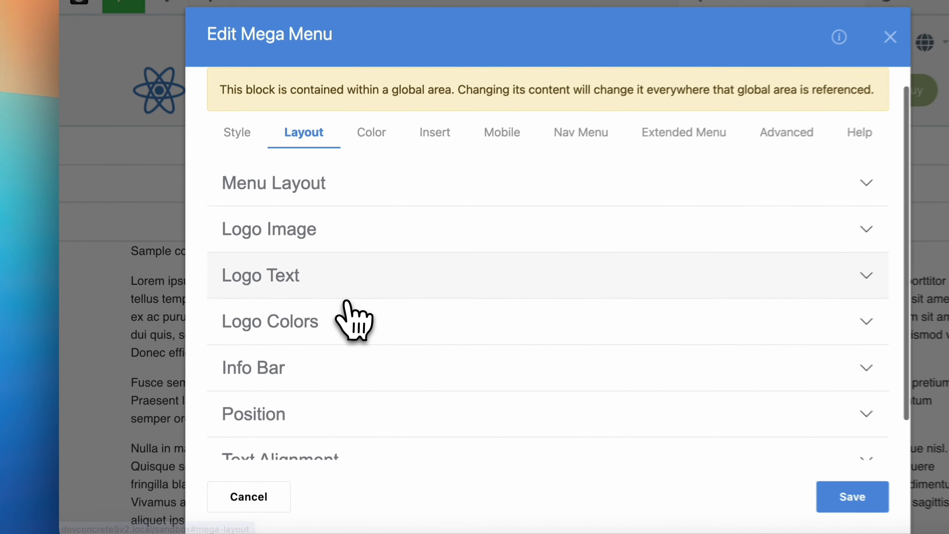
pyautogui.click(329, 457)
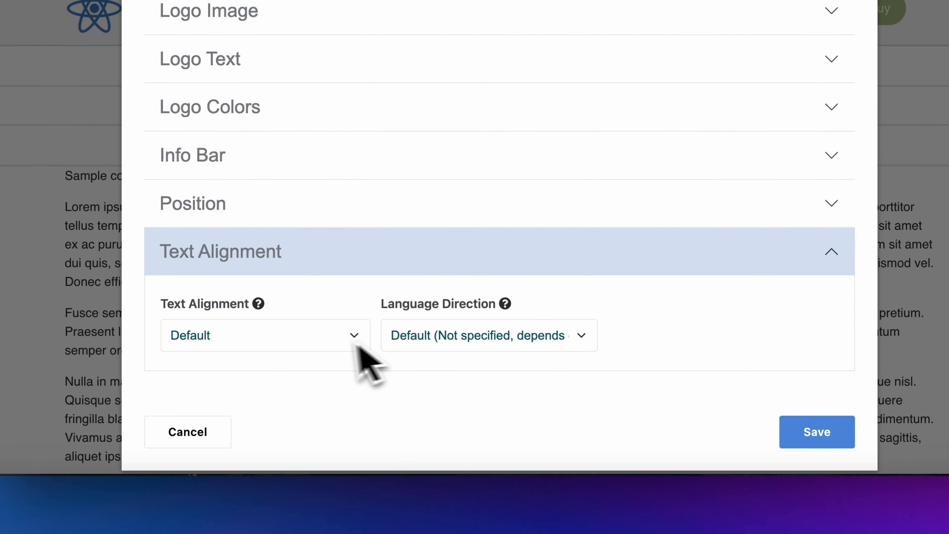
pyautogui.click(304, 338)
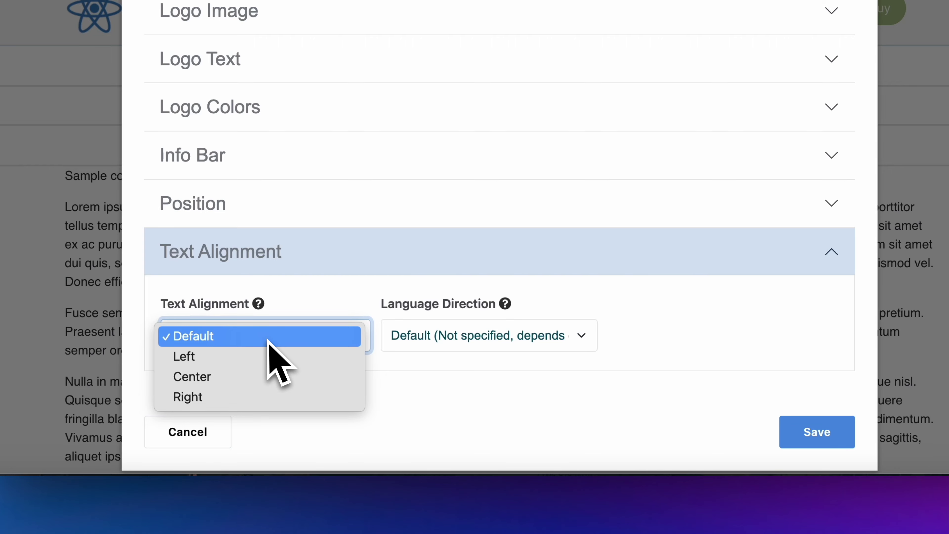
pyautogui.click(267, 308)
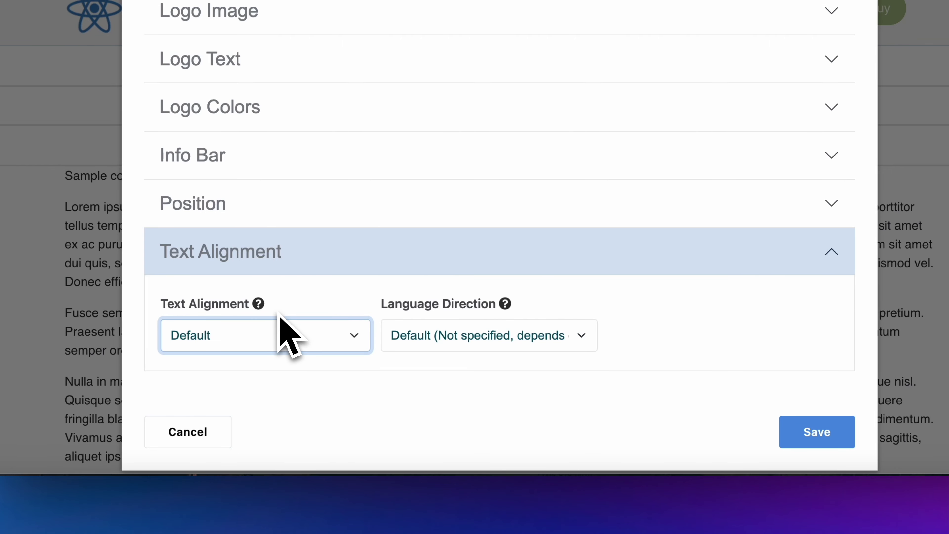
pyautogui.click(254, 334)
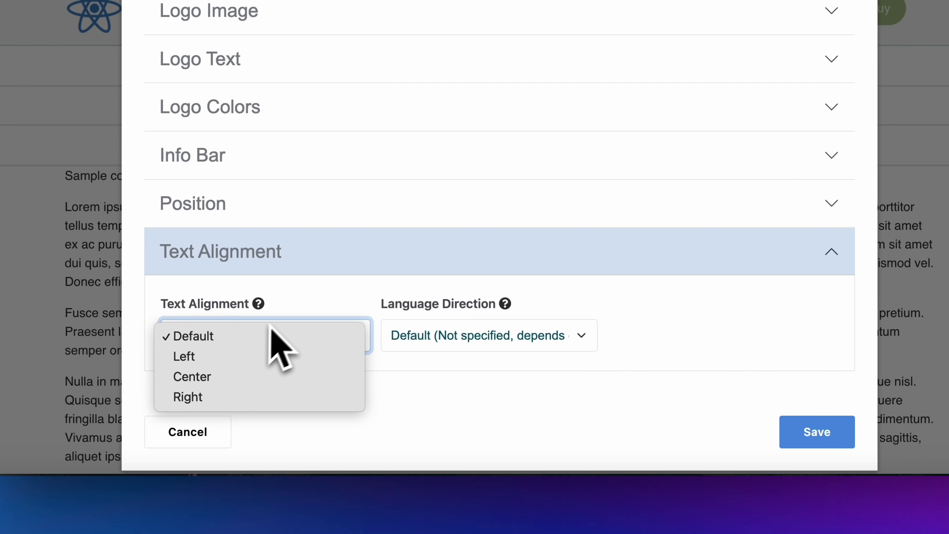
pyautogui.click(286, 308)
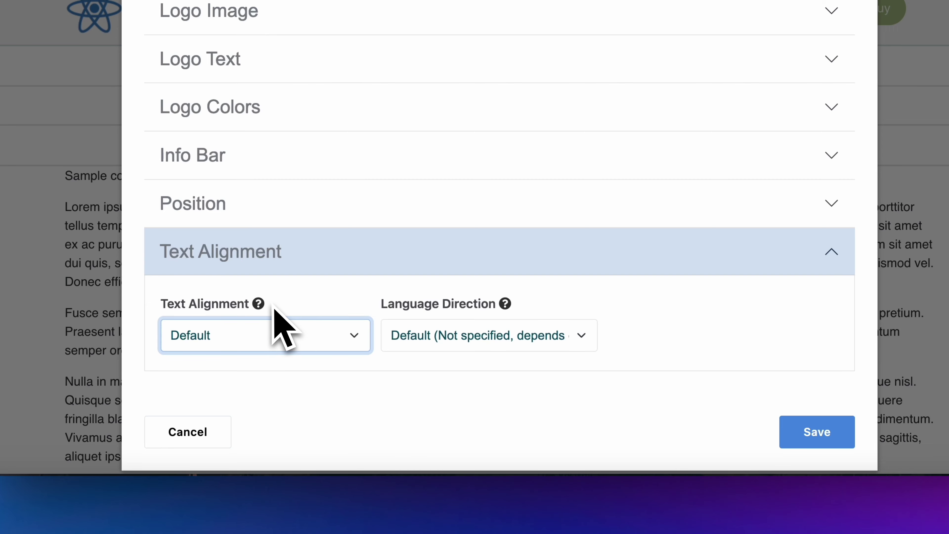
# - Set the Mega Menu block's Language Direction to Right to Left (RTL) in its text alignment settings, and save it
pyautogui.moveTo(259, 306)
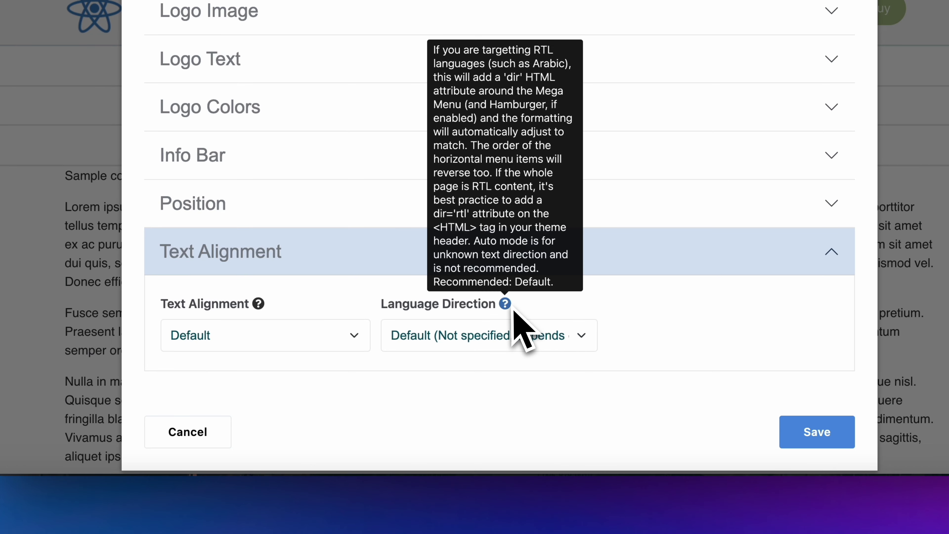
pyautogui.click(481, 338)
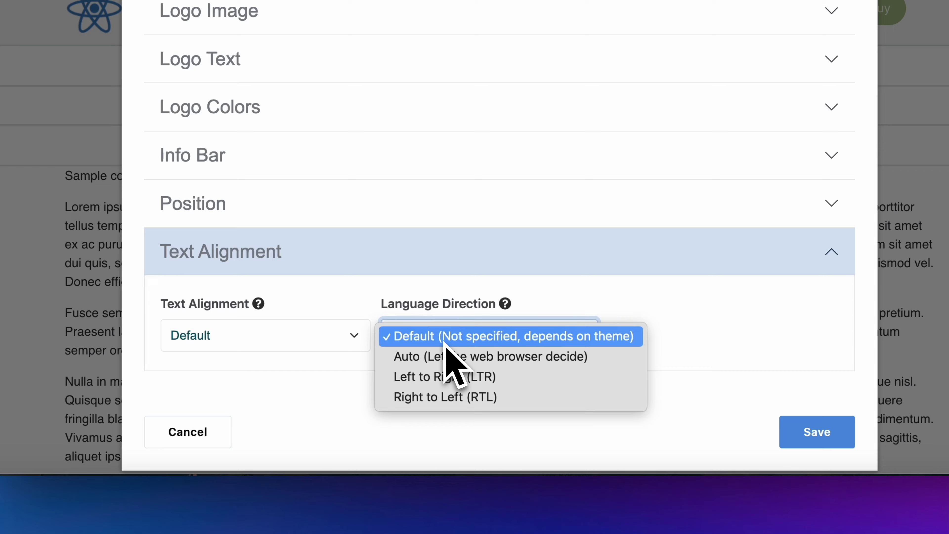
pyautogui.click(443, 396)
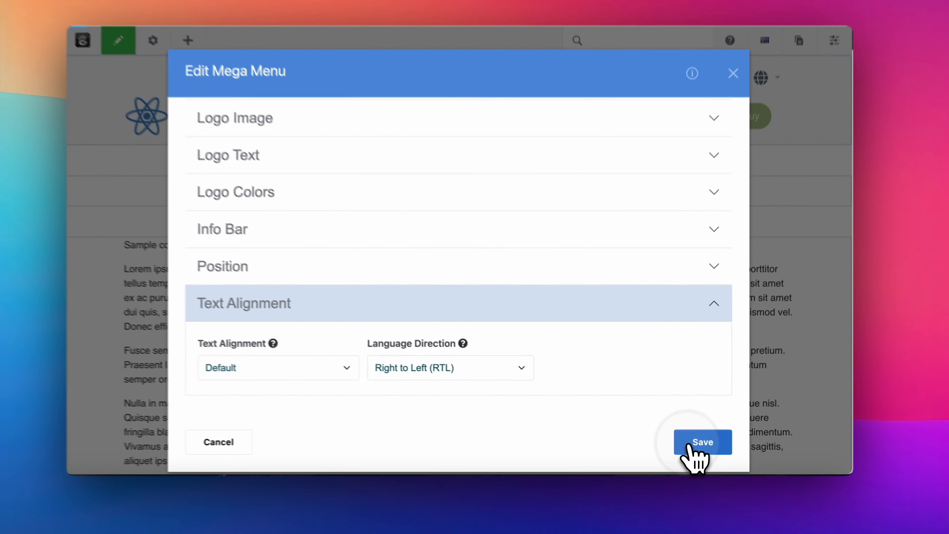
pyautogui.click(684, 436)
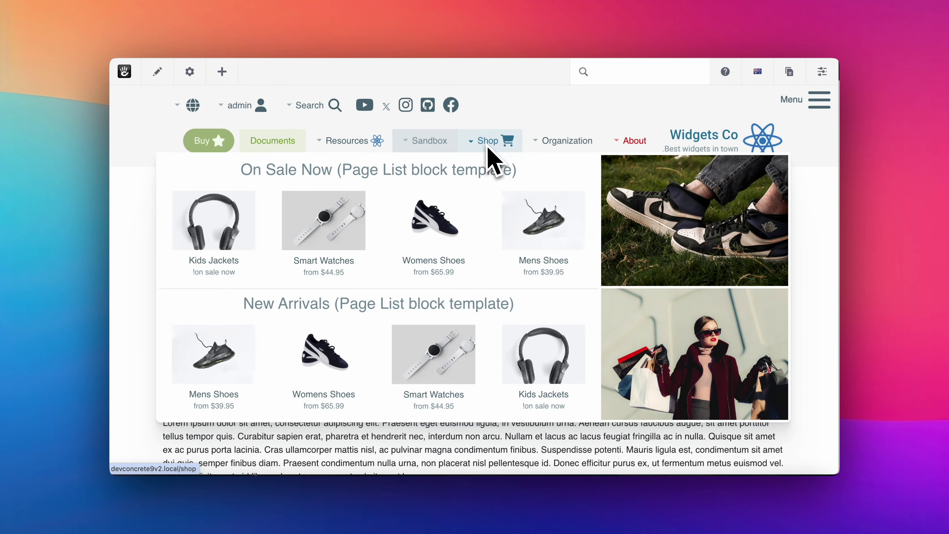
# - Check the page's navigation drop-downs, language selector, and hamburger menu with its About submenu
pyautogui.moveTo(555, 145)
pyautogui.moveTo(635, 150)
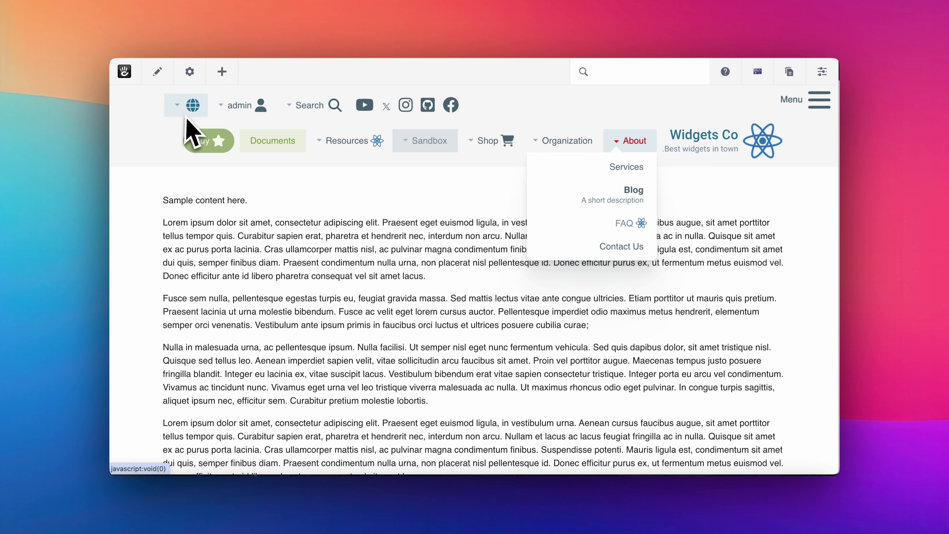
pyautogui.click(735, 195)
pyautogui.click(190, 105)
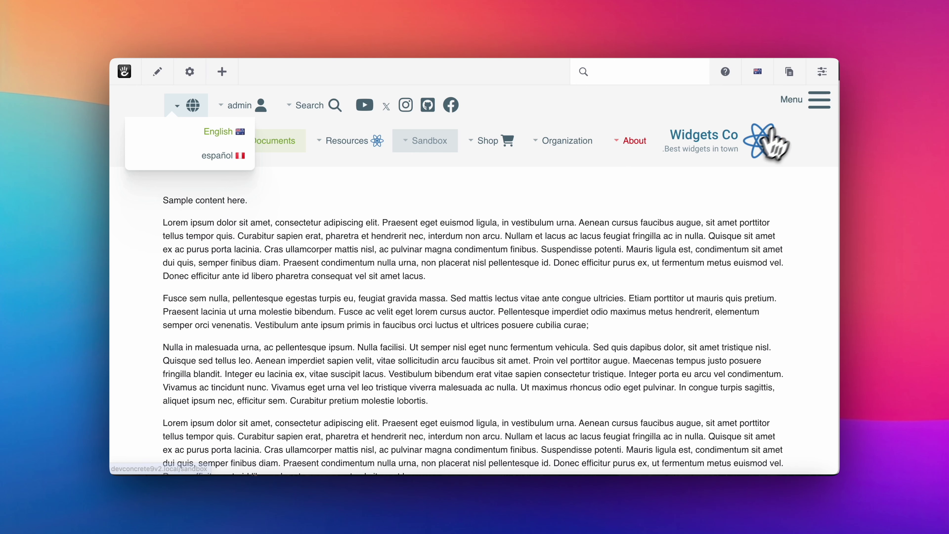
pyautogui.click(819, 101)
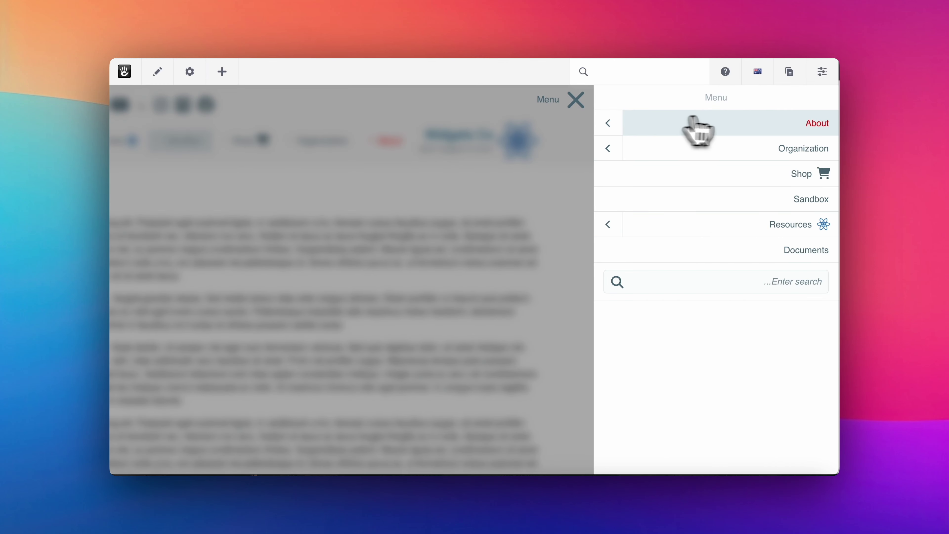
pyautogui.click(608, 123)
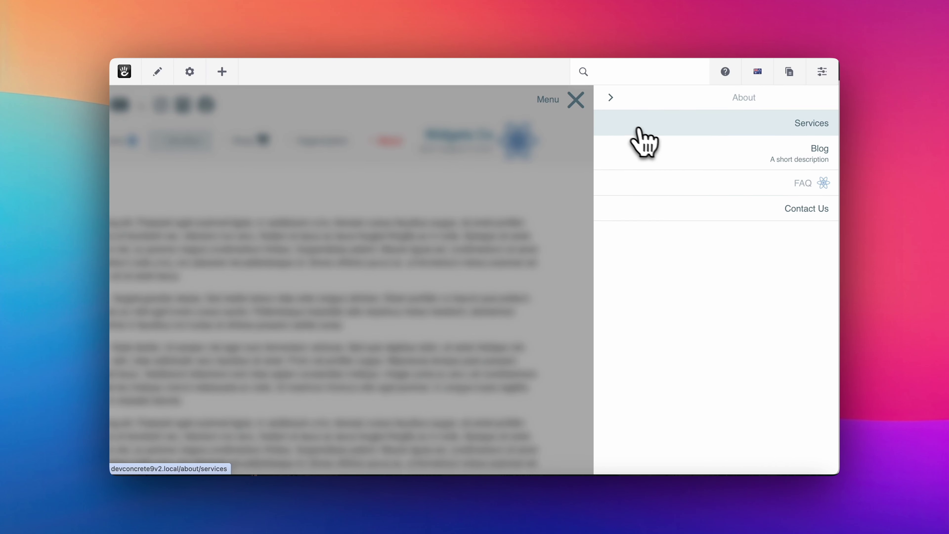
pyautogui.click(608, 98)
pyautogui.click(577, 101)
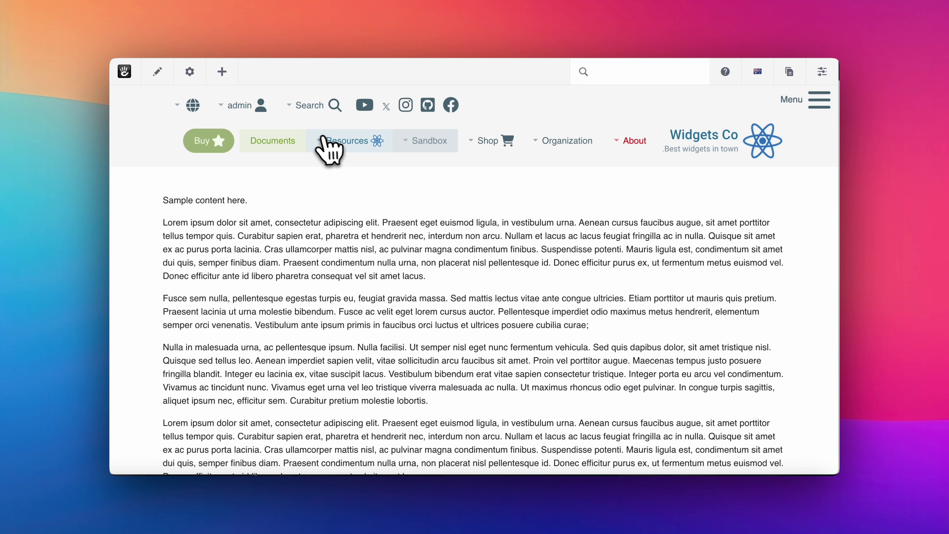
# - Edit the Mega Menu block to set Language Direction to Default (Not specified, depends on theme), save it, and publish the page changes
pyautogui.click(158, 74)
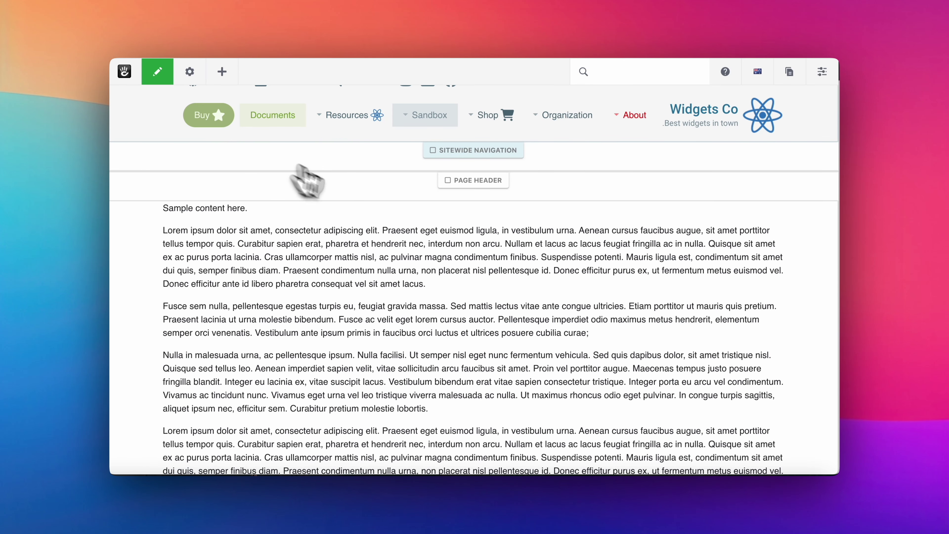
pyautogui.click(534, 125)
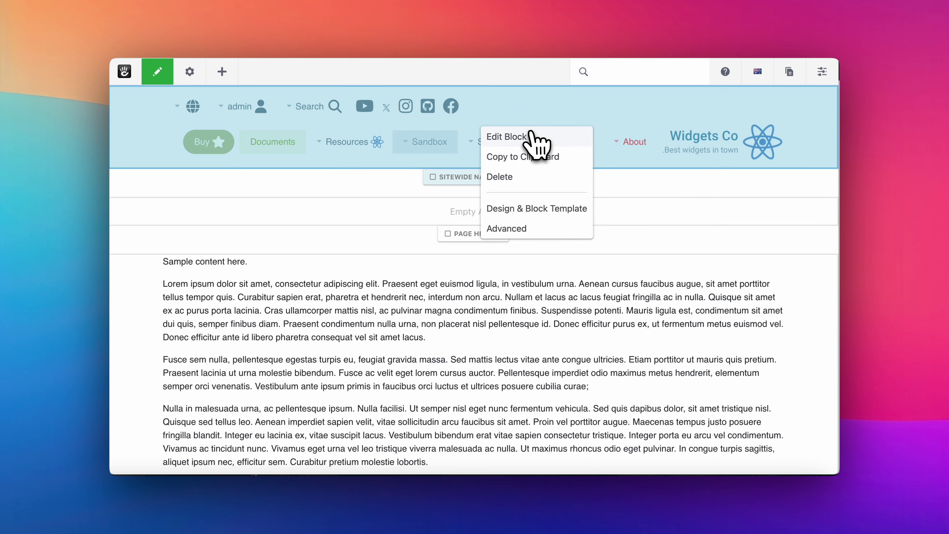
pyautogui.click(529, 136)
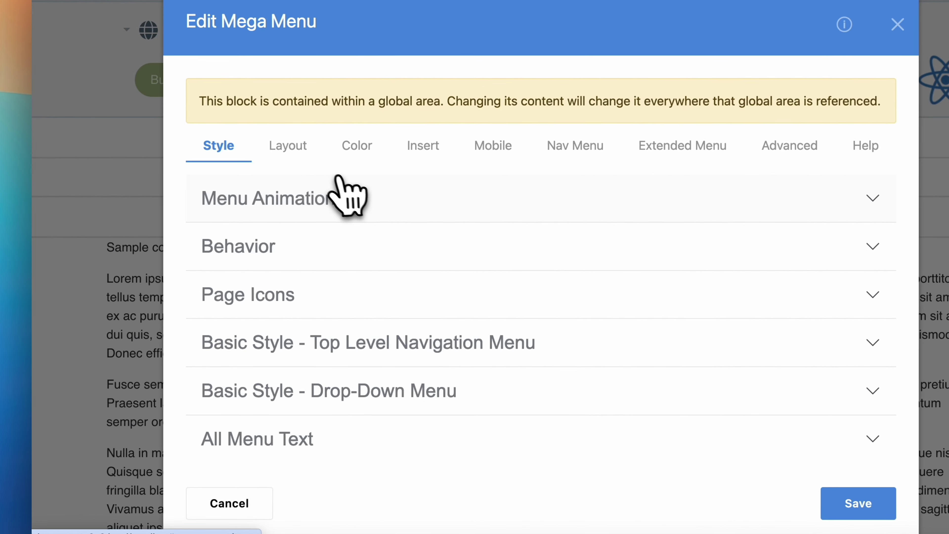
pyautogui.click(288, 145)
pyautogui.scroll(-2, 381, 339)
pyautogui.click(370, 421)
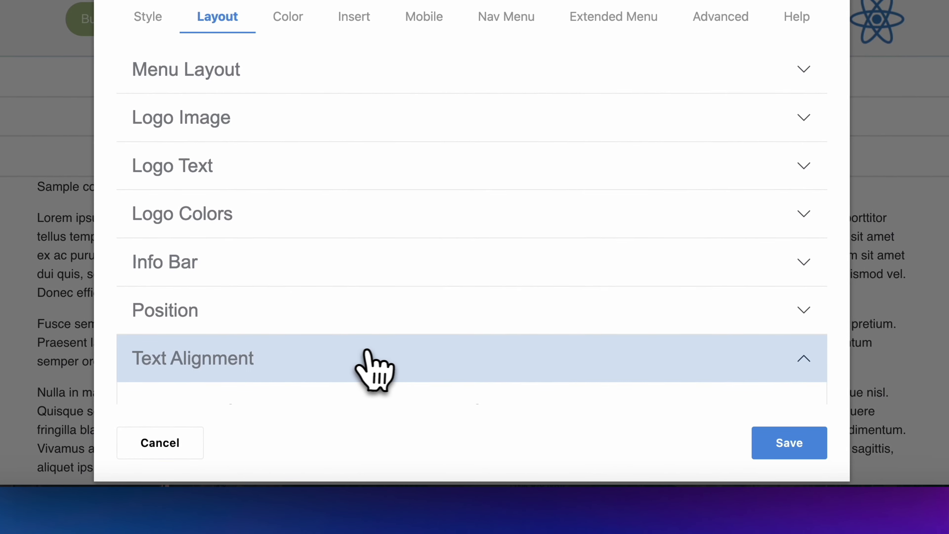
pyautogui.scroll(-3, 423, 351)
pyautogui.click(433, 355)
pyautogui.click(435, 287)
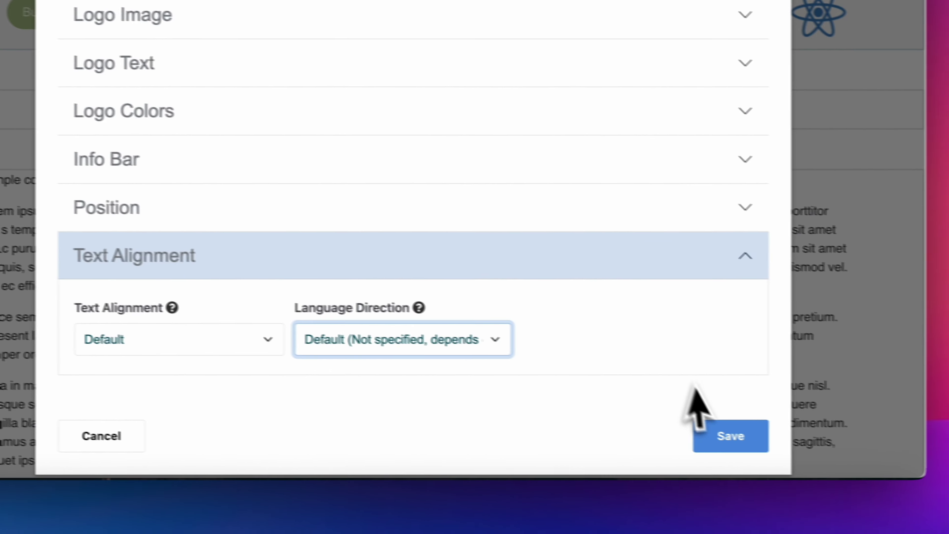
pyautogui.click(784, 445)
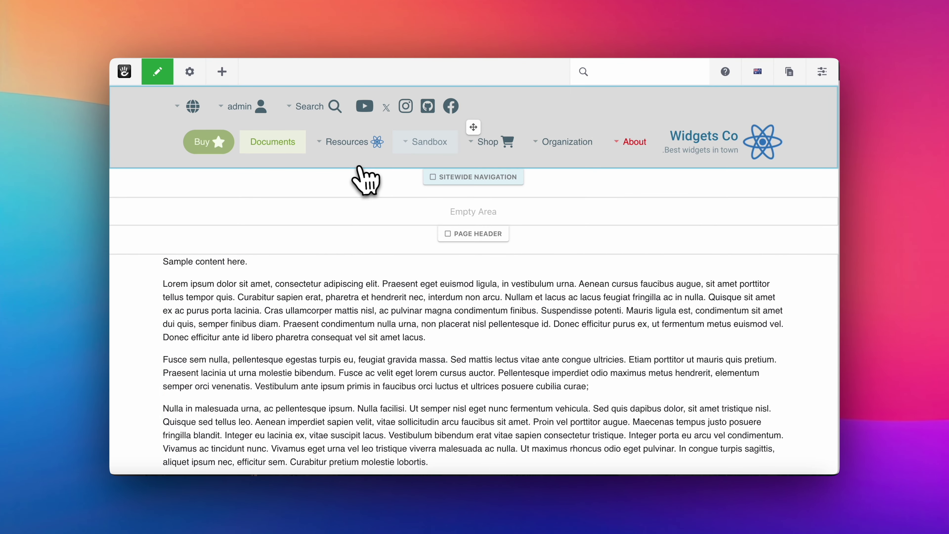
pyautogui.click(170, 77)
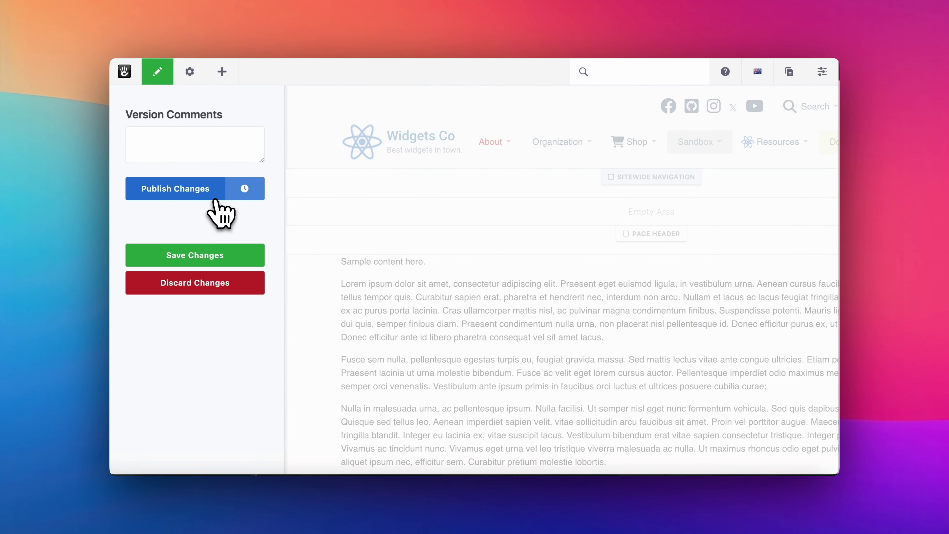
pyautogui.click(204, 195)
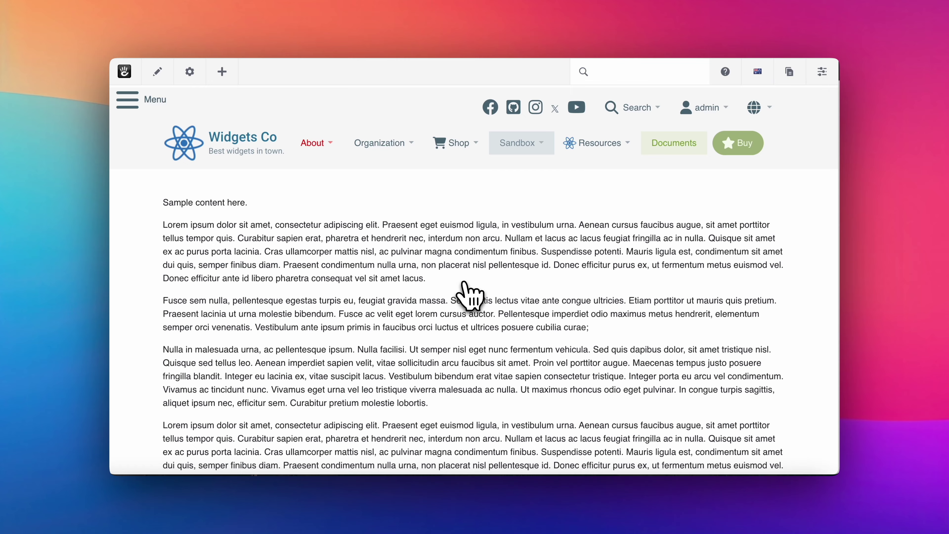
# - Inspect the page's markup and add the attribute dir=rtl to the opening html tag
pyautogui.rightClick(439, 198)
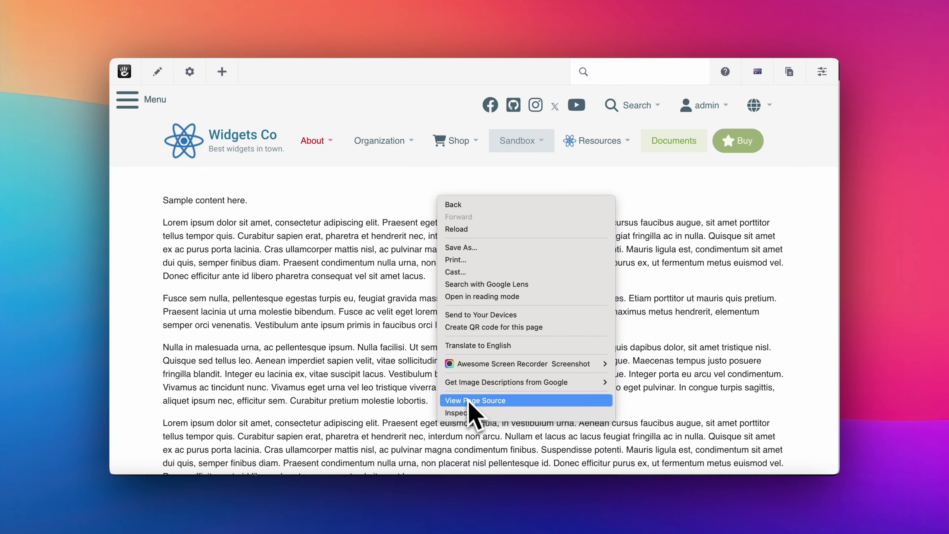
pyautogui.click(470, 413)
pyautogui.scroll(5, 452, 393)
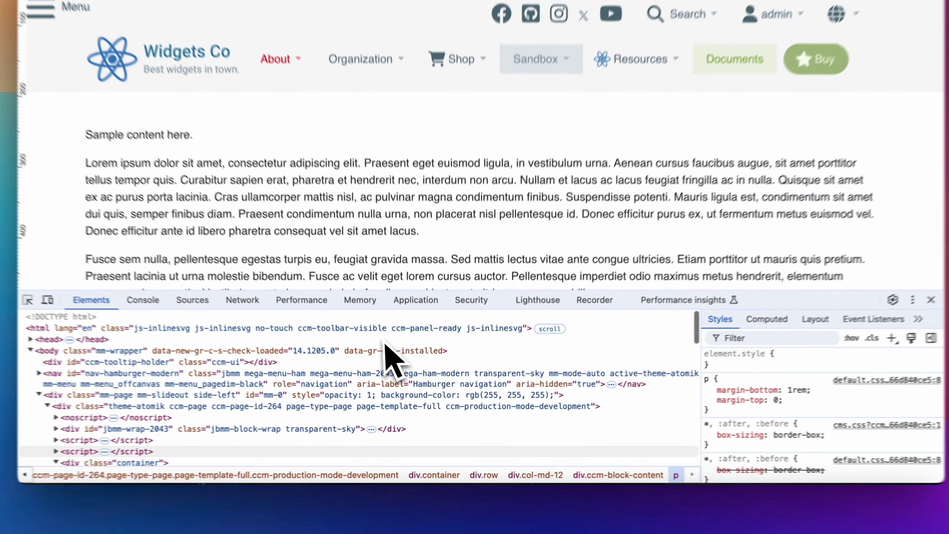
pyautogui.click(502, 353)
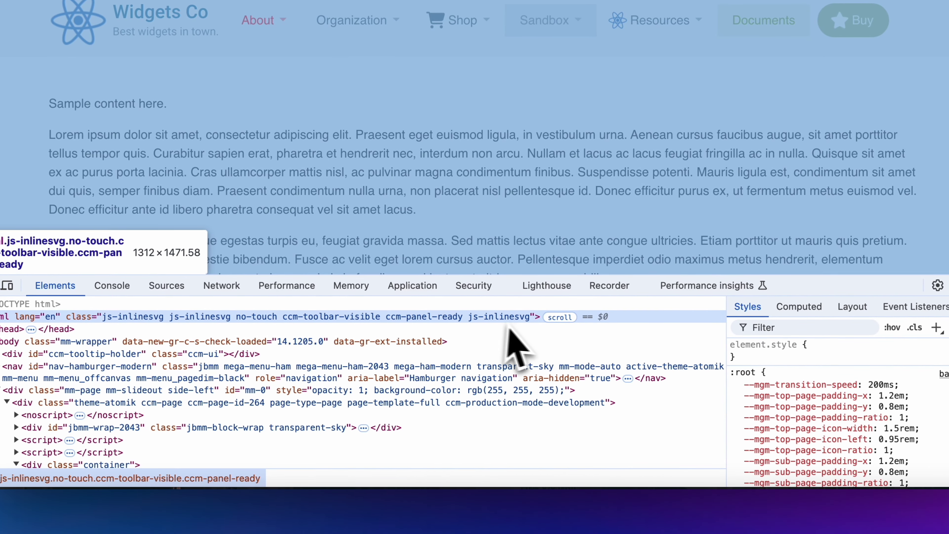
pyautogui.doubleClick(537, 317)
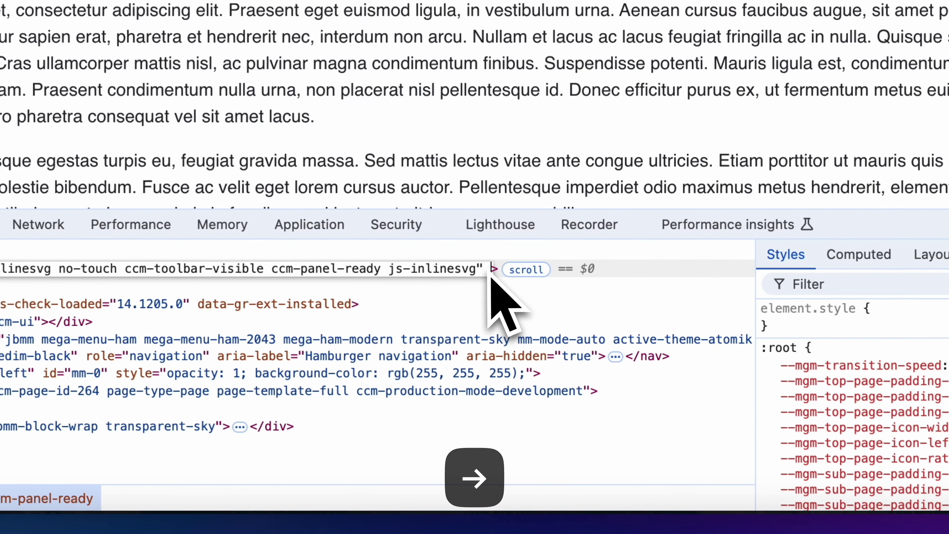
pyautogui.write('dir=rtl')
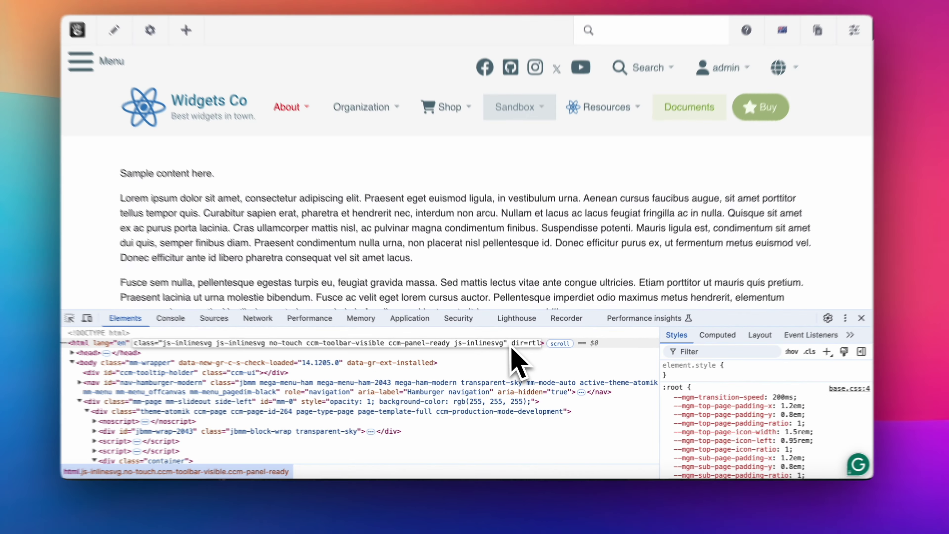
pyautogui.press('Return')
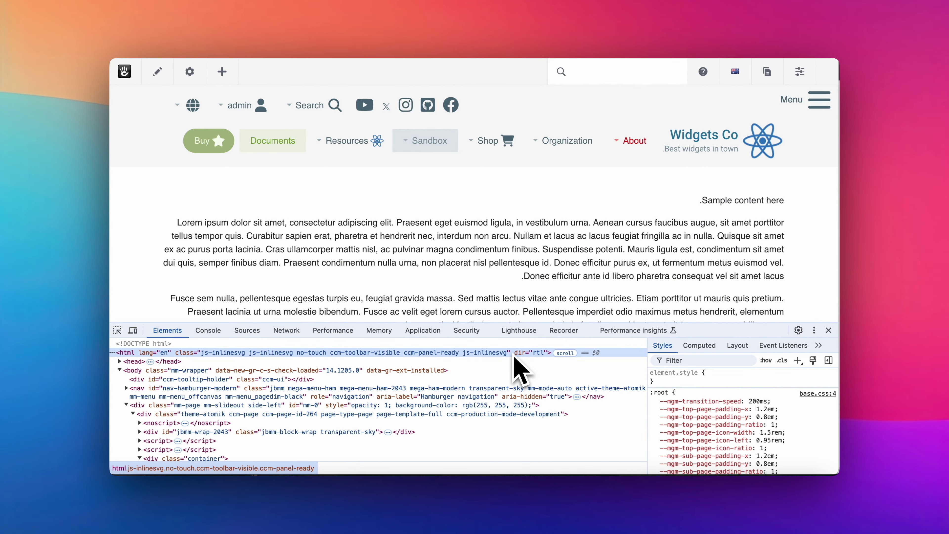